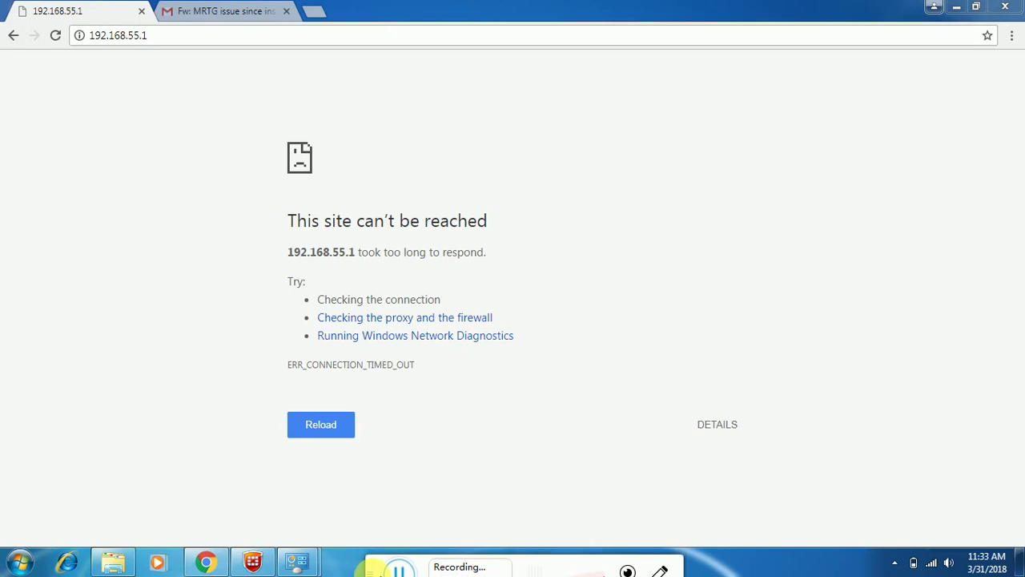
Step: Reload 192.168.55.1 until the login prompt appears, then sign in with the saved credentials
{"action": "left_click", "coordinate": [208, 35]}
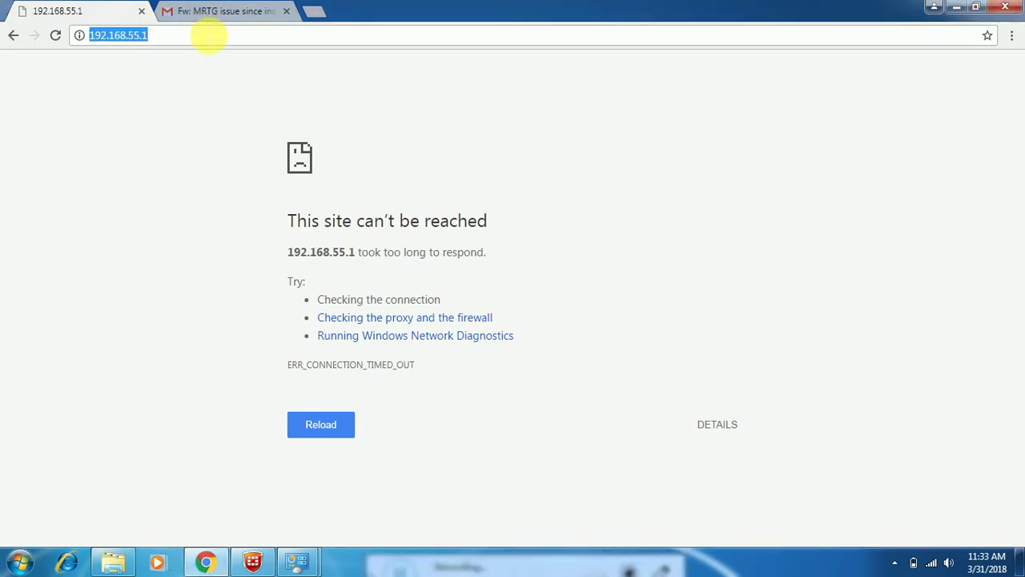
{"action": "key", "text": "Return"}
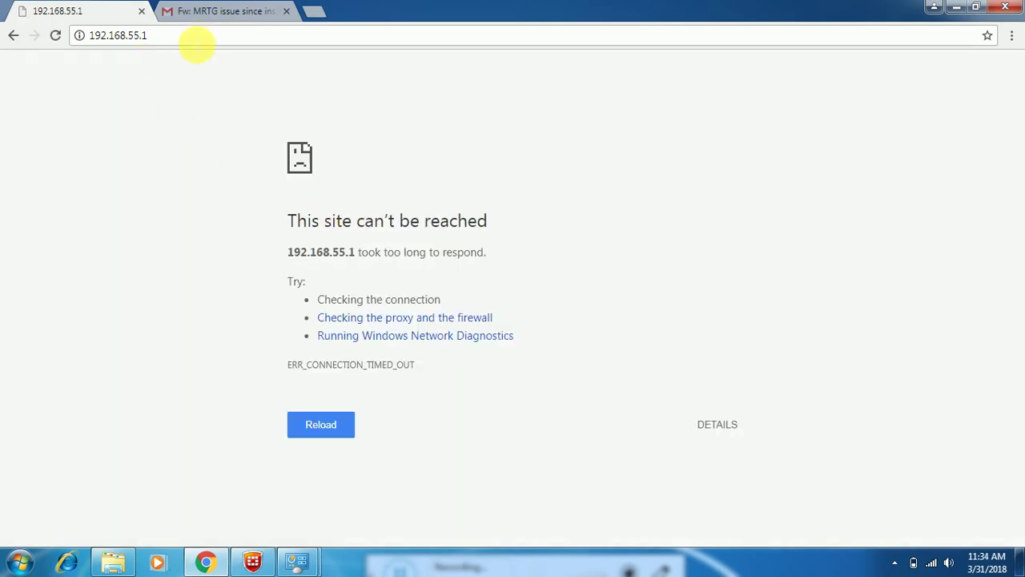
{"action": "left_click", "coordinate": [196, 41]}
{"action": "key", "text": "Return"}
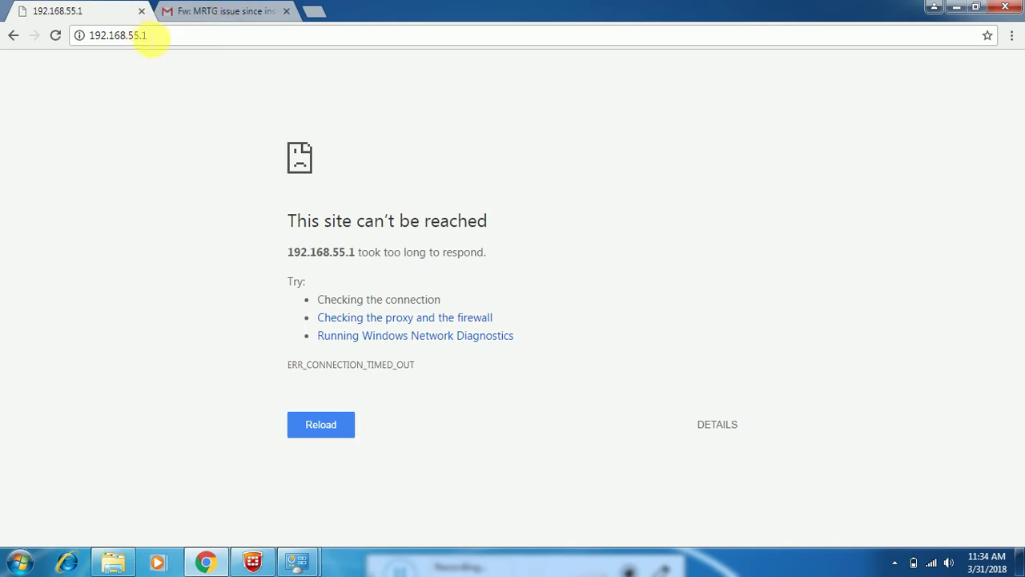
{"action": "left_click", "coordinate": [147, 36]}
{"action": "key", "text": "Return"}
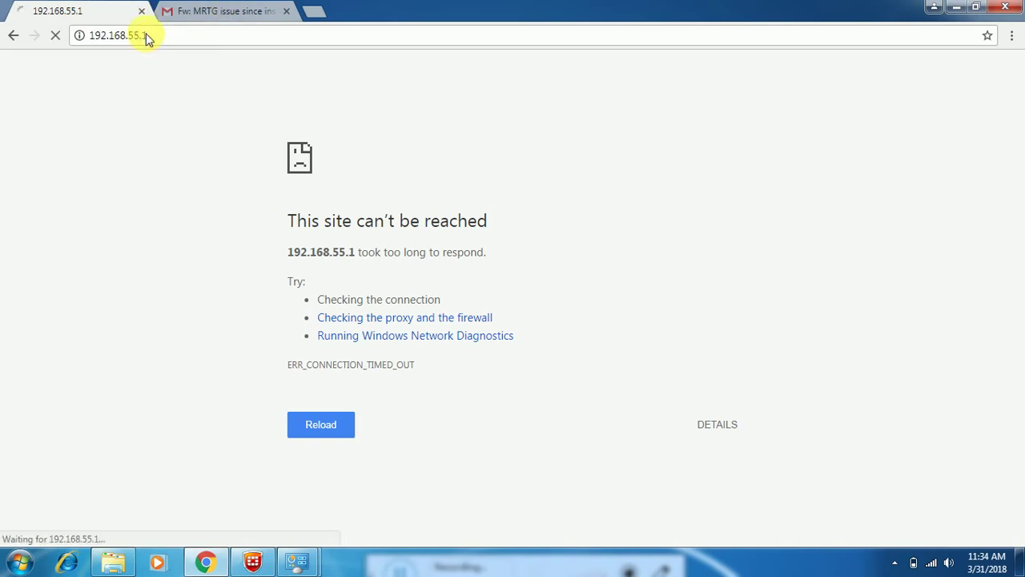
{"action": "left_click", "coordinate": [535, 209]}
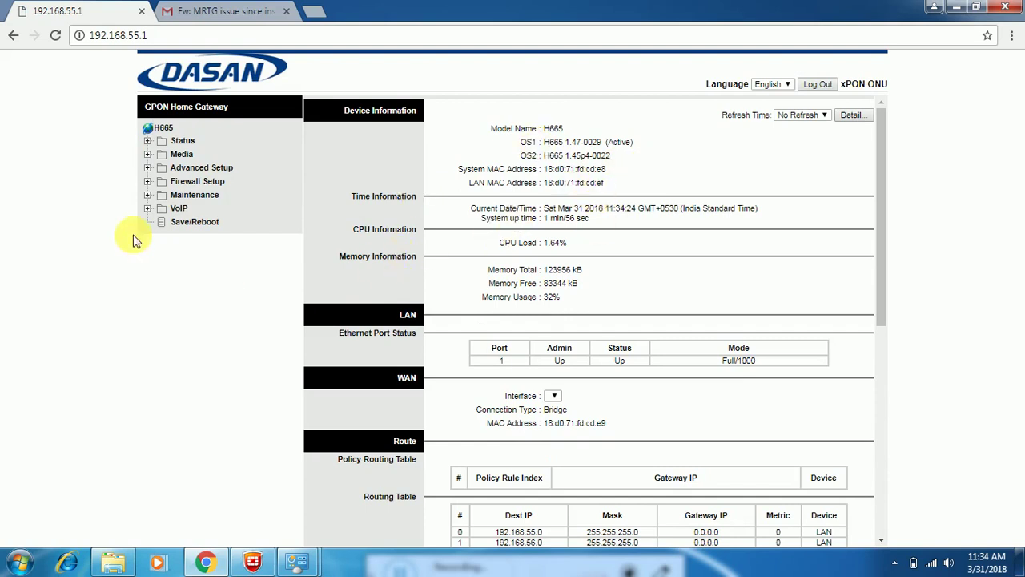
Step: Expand Status, Media and Advanced Setup in the menu and go to WAN Connections
{"action": "left_click", "coordinate": [159, 142]}
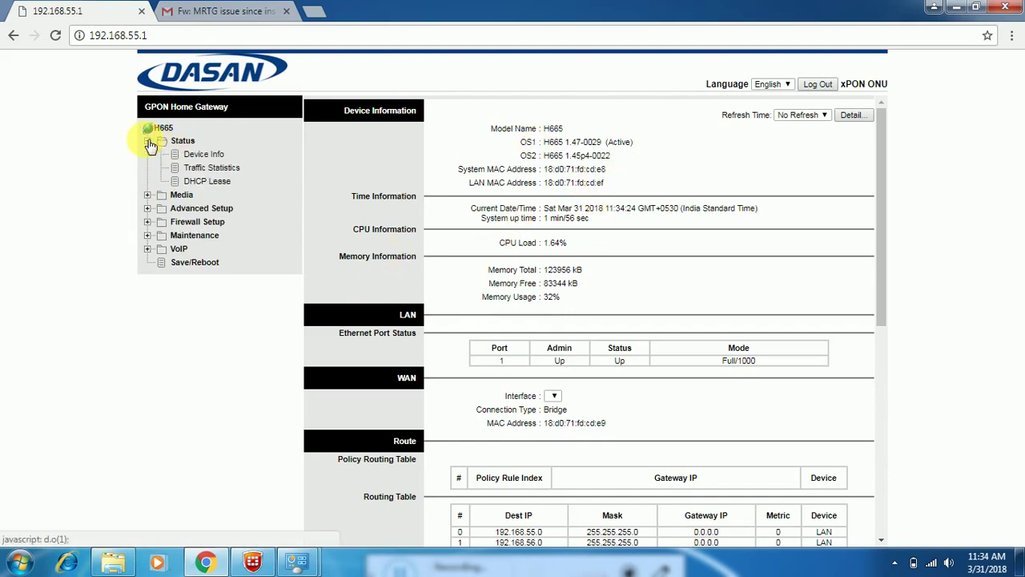
{"action": "left_click", "coordinate": [152, 197]}
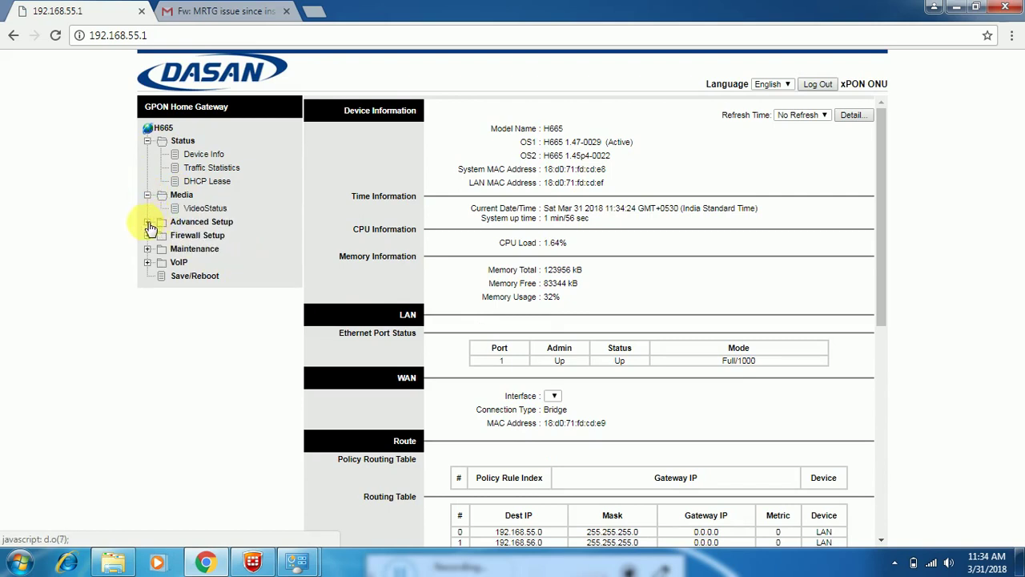
{"action": "left_click", "coordinate": [152, 223]}
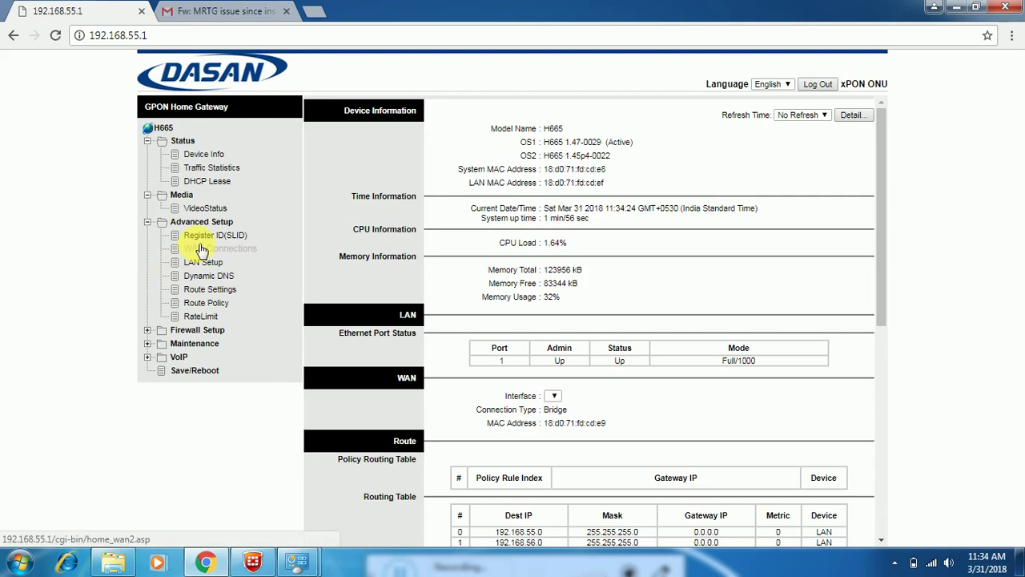
{"action": "left_click", "coordinate": [202, 248]}
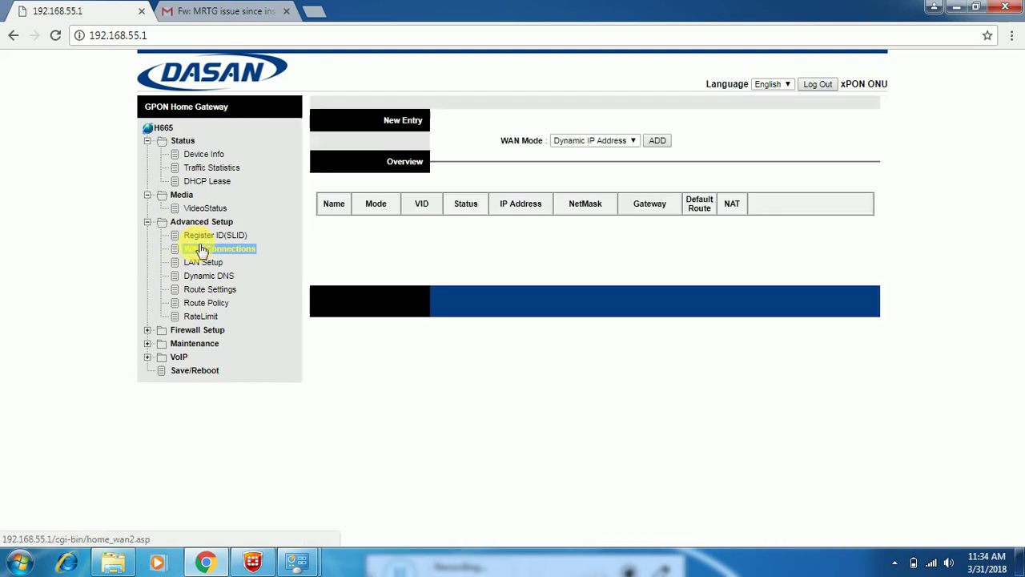
Step: Choose Static IP Address as the WAN mode
{"action": "left_click", "coordinate": [632, 141]}
{"action": "left_click", "coordinate": [600, 163]}
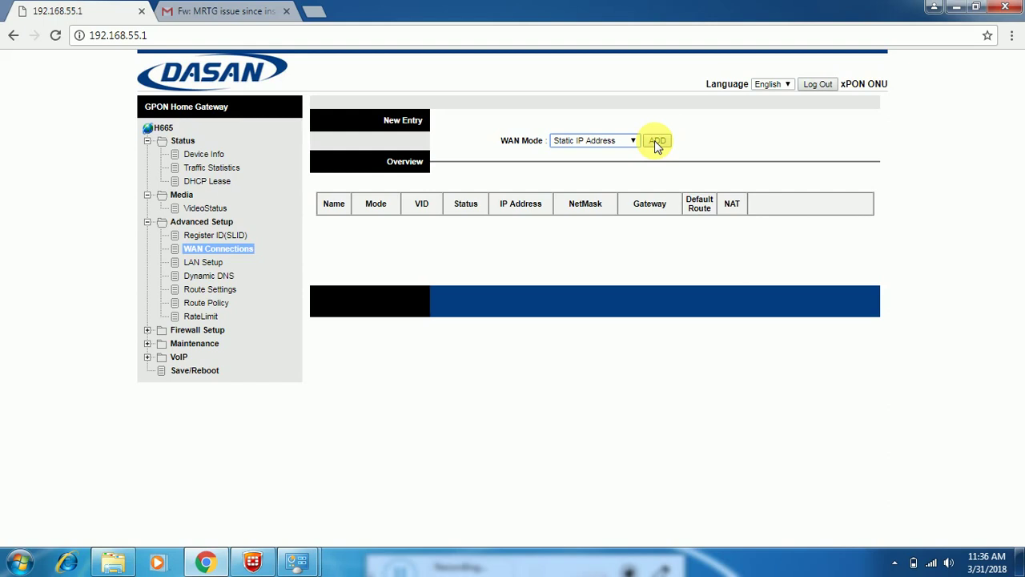
Step: Wait until WAN0 appears in the Overview table as Static IP, Untag
{"action": "mouse_move", "coordinate": [346, 481]}
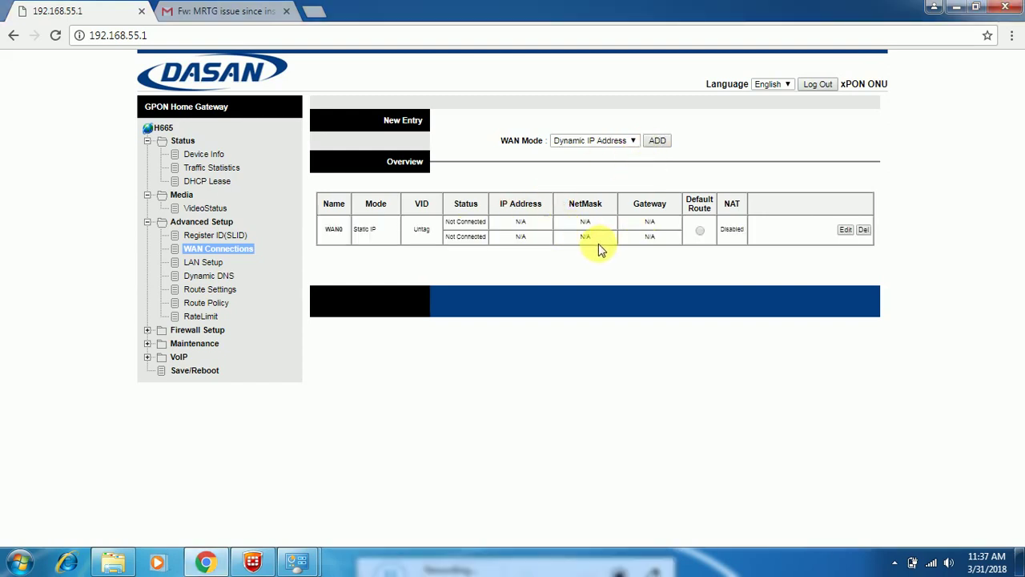
Step: Edit WAN0 to be tagged, IPv4-only, on VLAN 2863, and the default route
{"action": "left_click", "coordinate": [846, 230]}
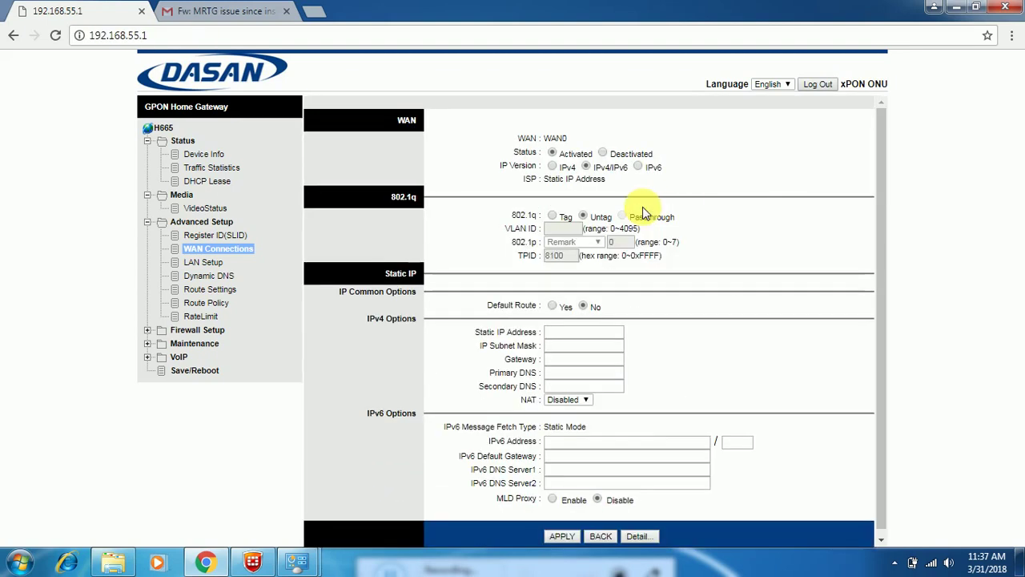
{"action": "left_click", "coordinate": [552, 217]}
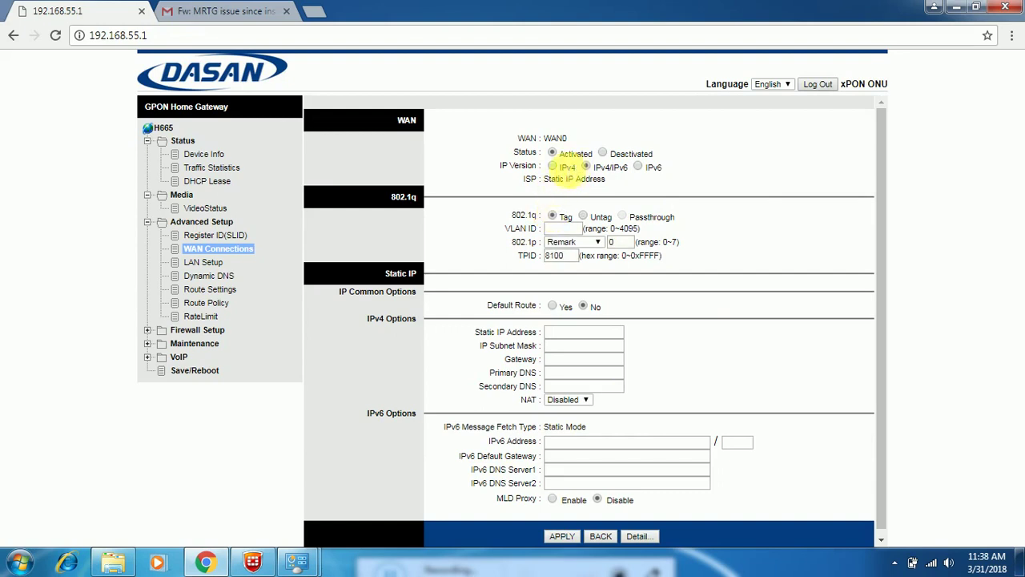
{"action": "left_click", "coordinate": [552, 166]}
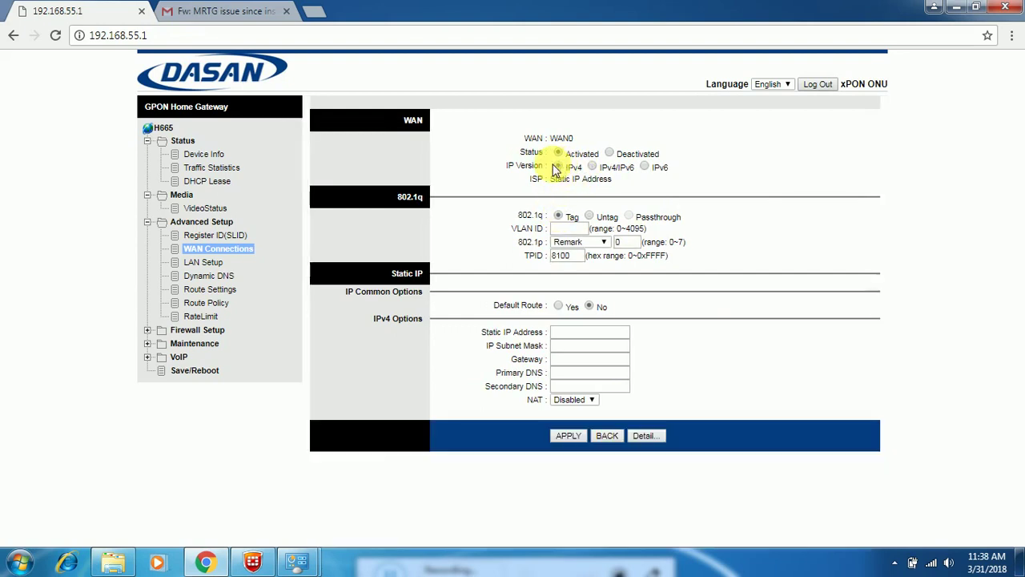
{"action": "left_click", "coordinate": [564, 231]}
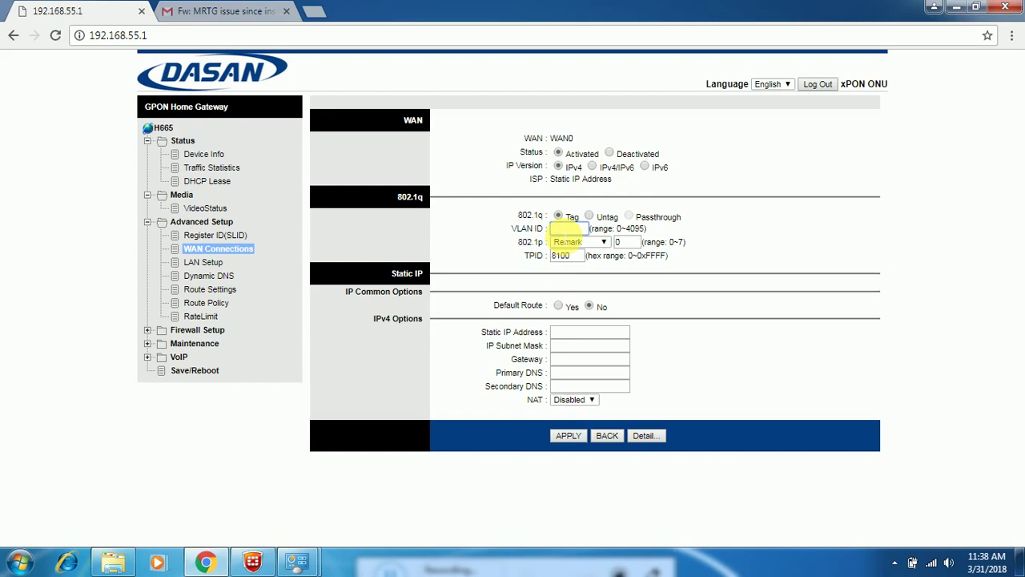
{"action": "type", "text": "28"}
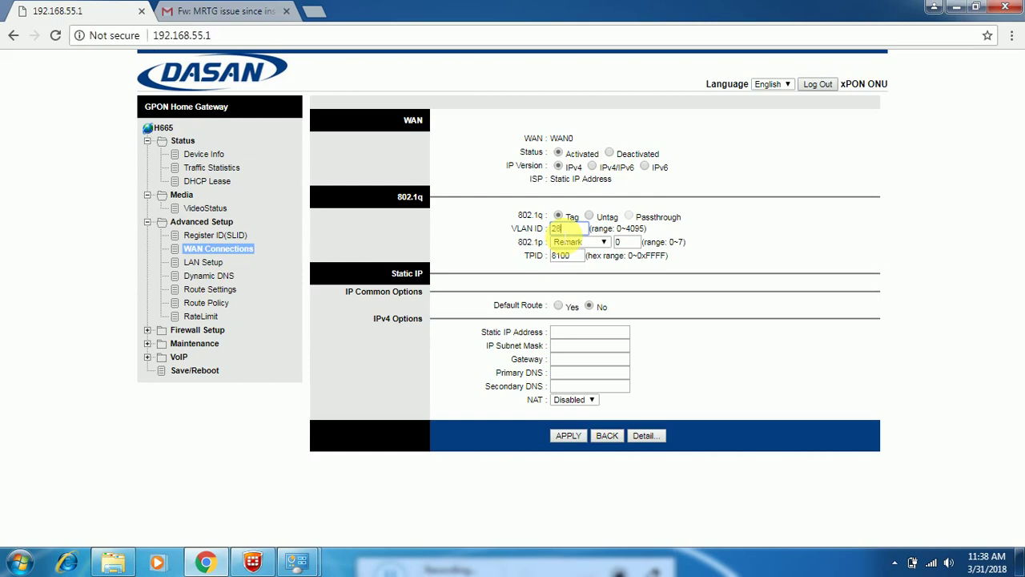
{"action": "type", "text": "63"}
{"action": "left_click", "coordinate": [559, 306]}
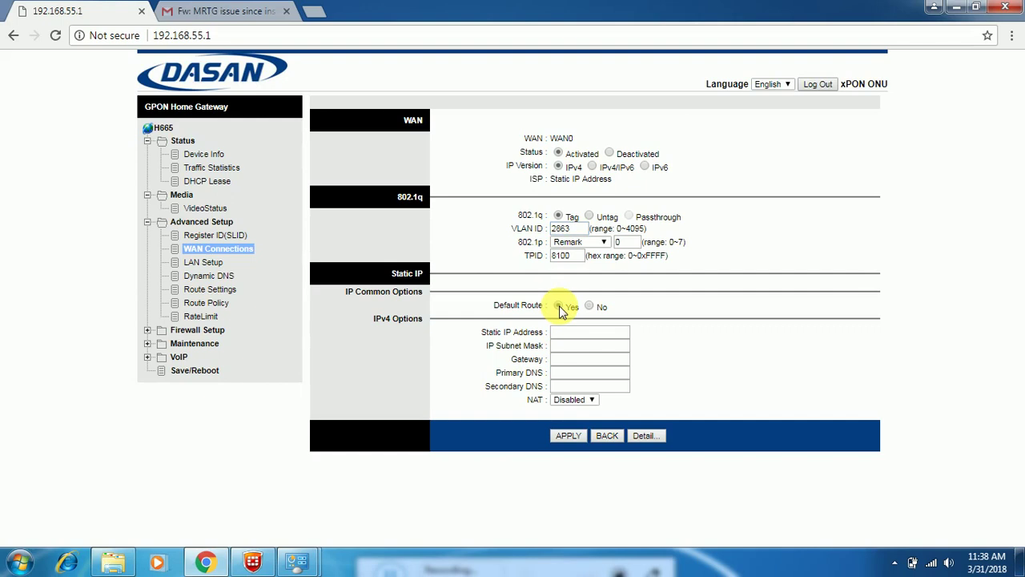
{"action": "left_click", "coordinate": [567, 335]}
Step: Enter static IP 10.111.54.6 and correct the subnet mask toward 255.255.255.0
{"action": "type", "text": "10.111.54"}
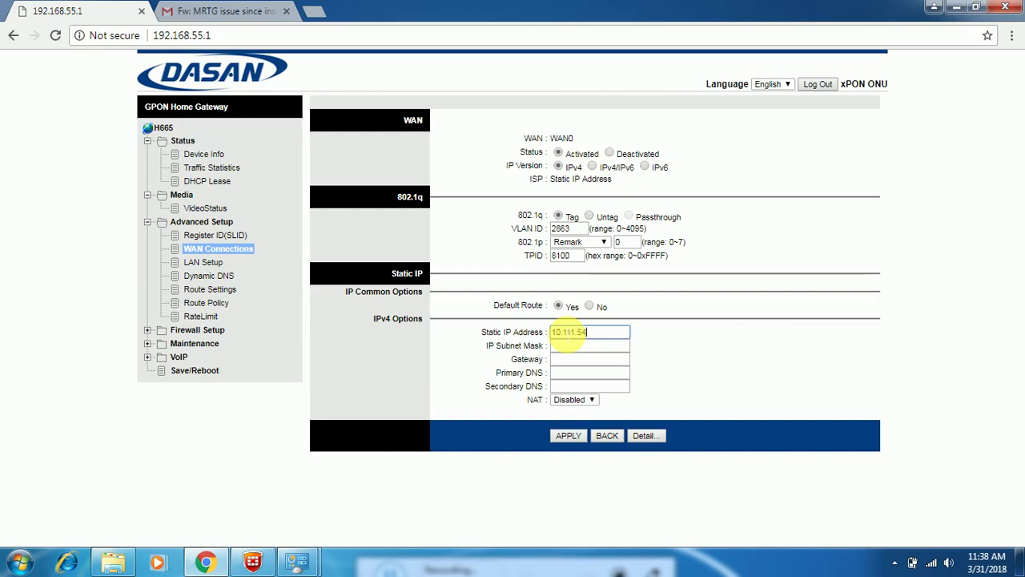
{"action": "type", "text": ".6"}
{"action": "key", "text": "Tab"}
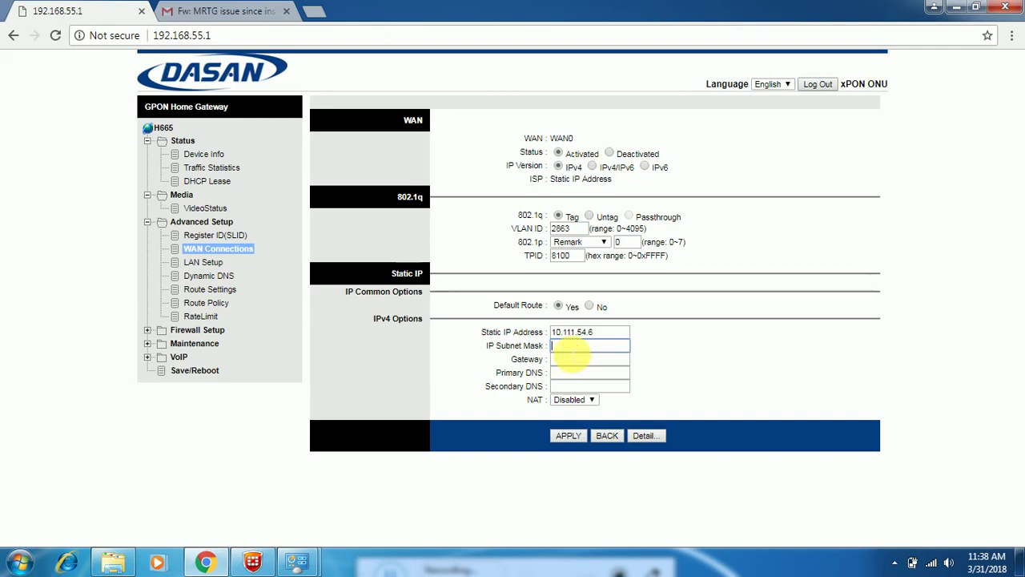
{"action": "type", "text": "255.0.0.00"}
{"action": "left_click", "coordinate": [584, 360]}
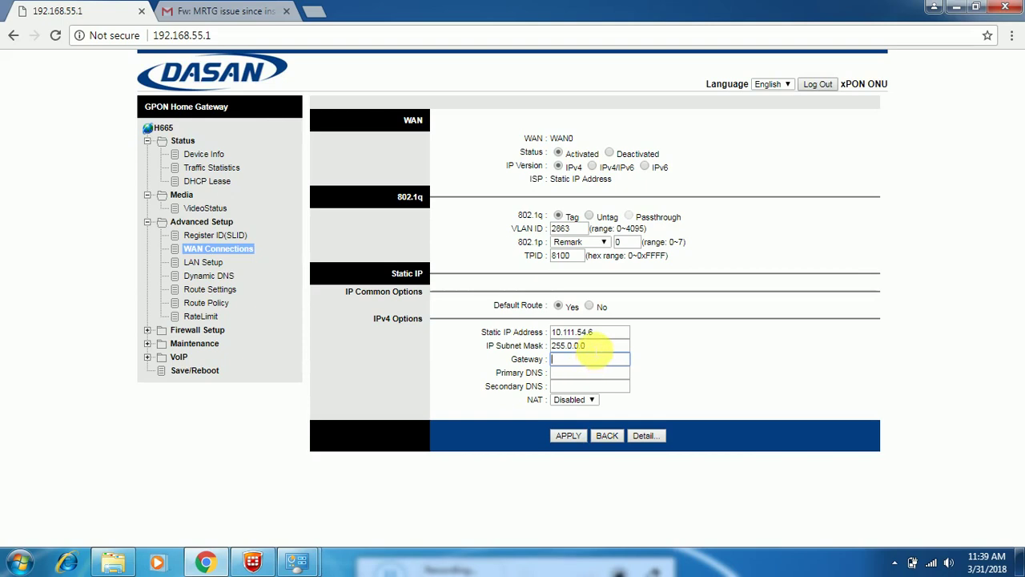
{"action": "left_click", "coordinate": [590, 347]}
{"action": "key", "text": "BackSpace"}
{"action": "key", "text": "BackSpace"}
{"action": "key", "text": "BackSpace"}
{"action": "key", "text": "BackSpace"}
{"action": "type", "text": "255"}
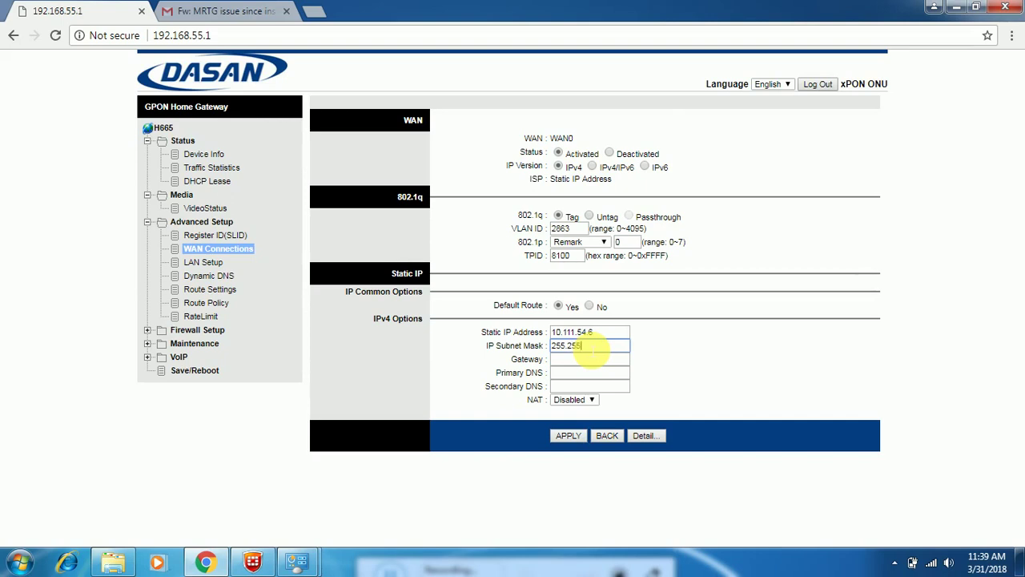
{"action": "type", "text": ".255.0"}
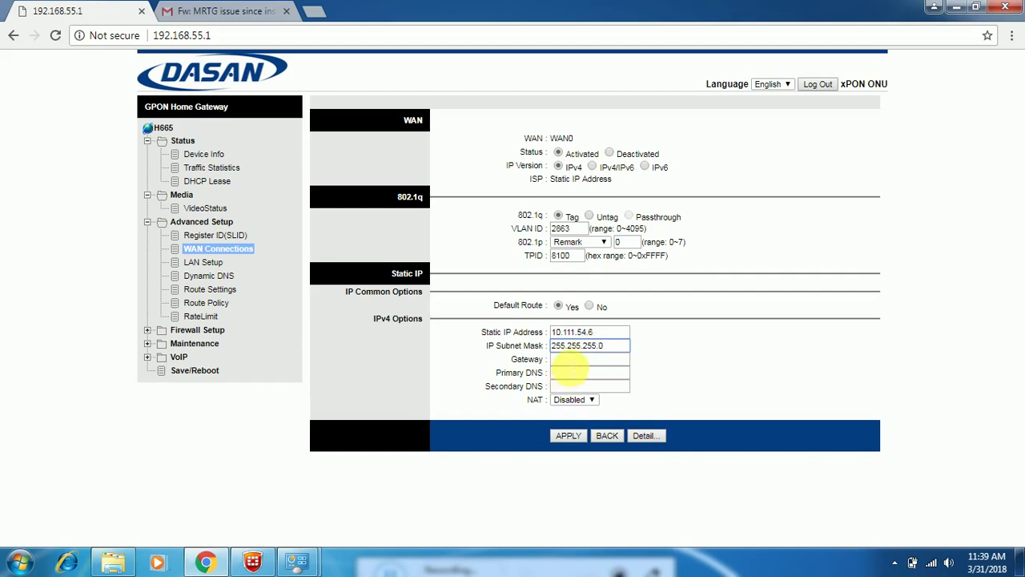
Step: Enter gateway 10.111.54.1 and primary DNS 180.151.151.151 for WAN0
{"action": "left_click", "coordinate": [569, 361]}
{"action": "type", "text": "10.111"}
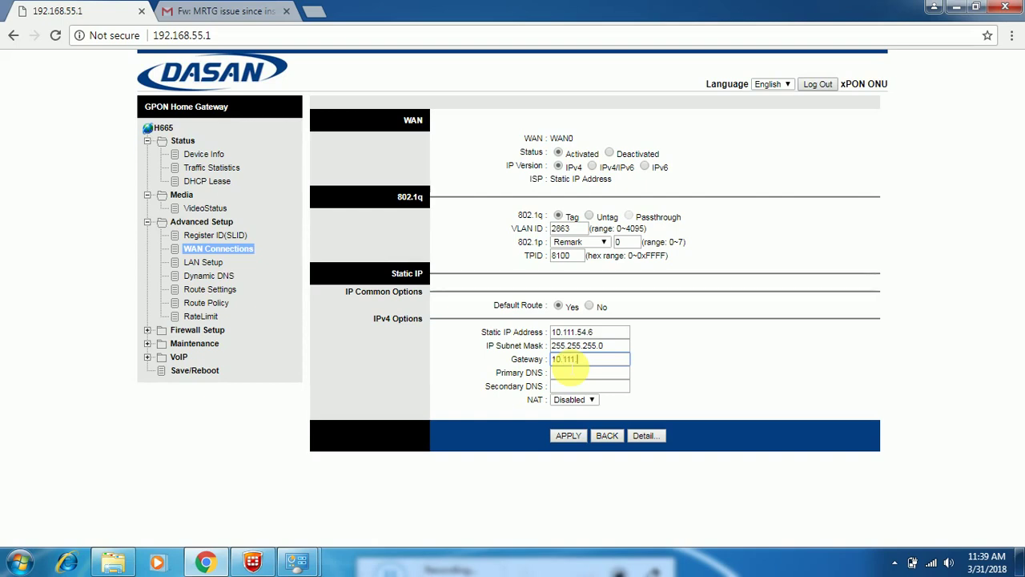
{"action": "type", "text": ".54"}
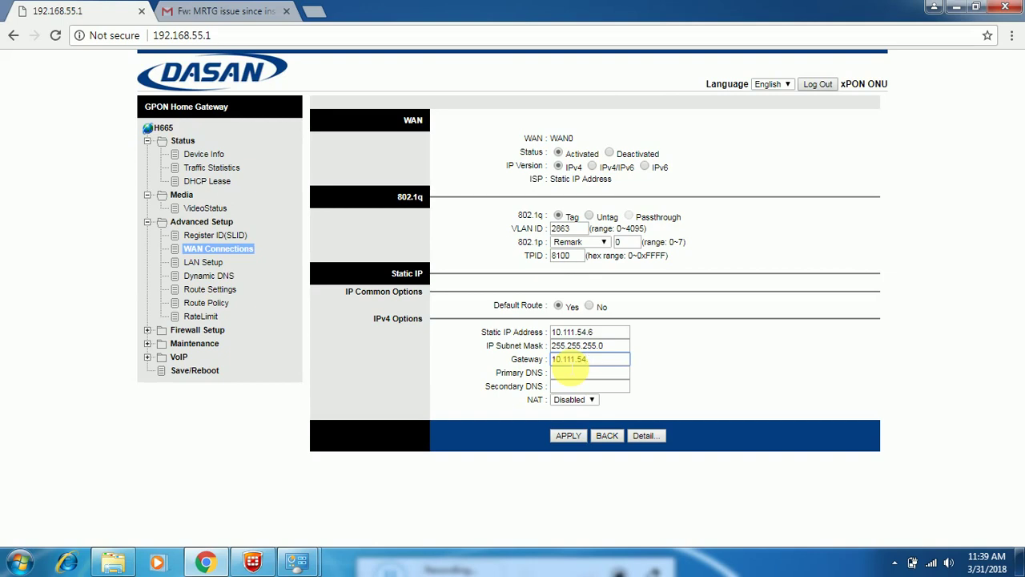
{"action": "type", "text": ".1"}
{"action": "left_click", "coordinate": [571, 374]}
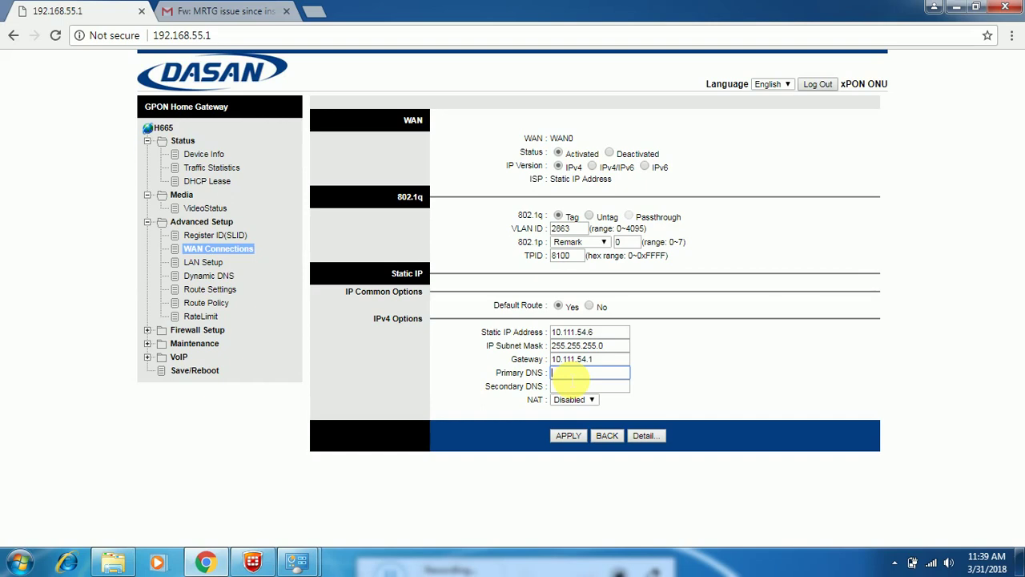
{"action": "type", "text": "10"}
{"action": "key", "text": "BackSpace"}
{"action": "type", "text": "6"}
{"action": "key", "text": "BackSpace"}
{"action": "type", "text": "9"}
{"action": "type", "text": "80"}
{"action": "type", "text": "."}
{"action": "type", "text": "151"}
{"action": "type", "text": ".151"}
{"action": "type", "text": ".14"}
{"action": "type", "text": "51"}
Step: Set secondary DNS to 180.151.151.152 and apply the WAN settings
{"action": "key", "text": "Tab"}
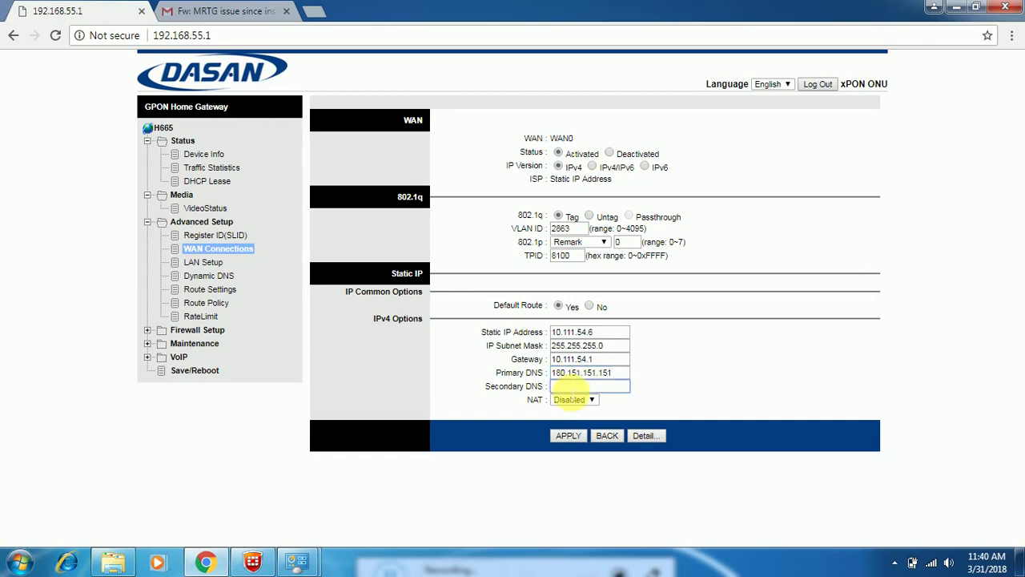
{"action": "type", "text": "180.151.151.152"}
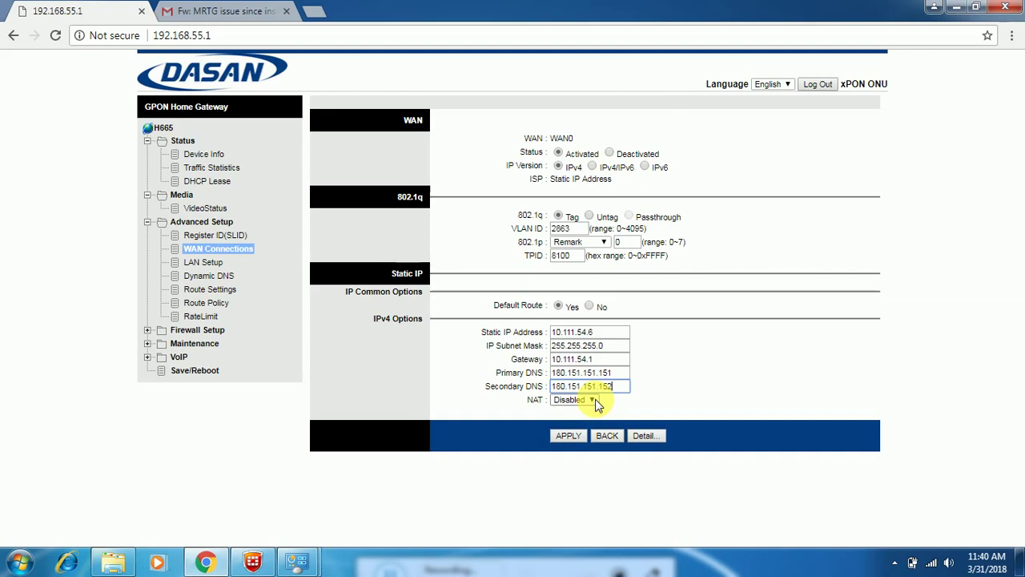
{"action": "left_click", "coordinate": [573, 434]}
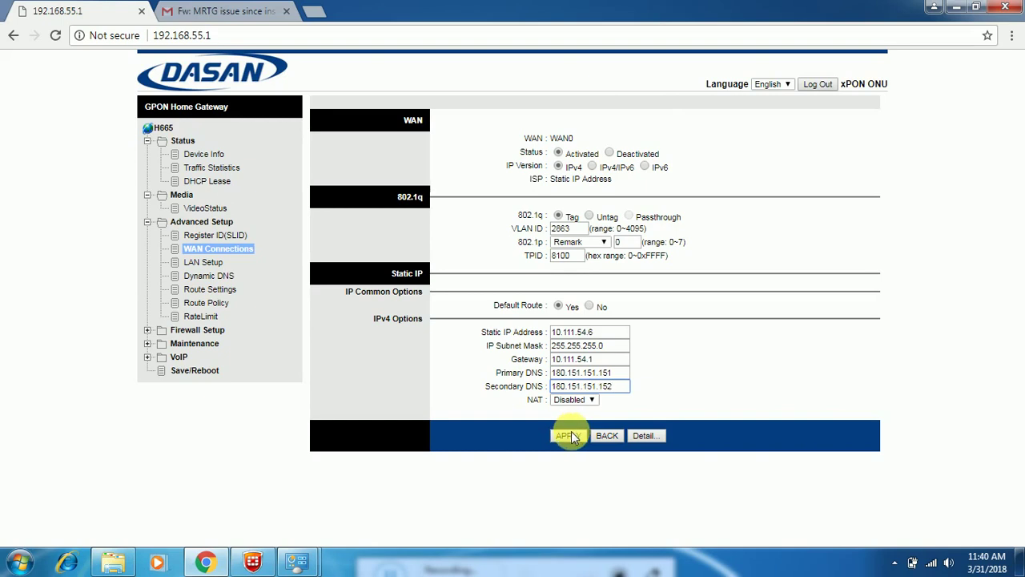
Step: Reapply the WAN settings and confirm the login with the saved credentials
{"action": "left_click", "coordinate": [570, 434]}
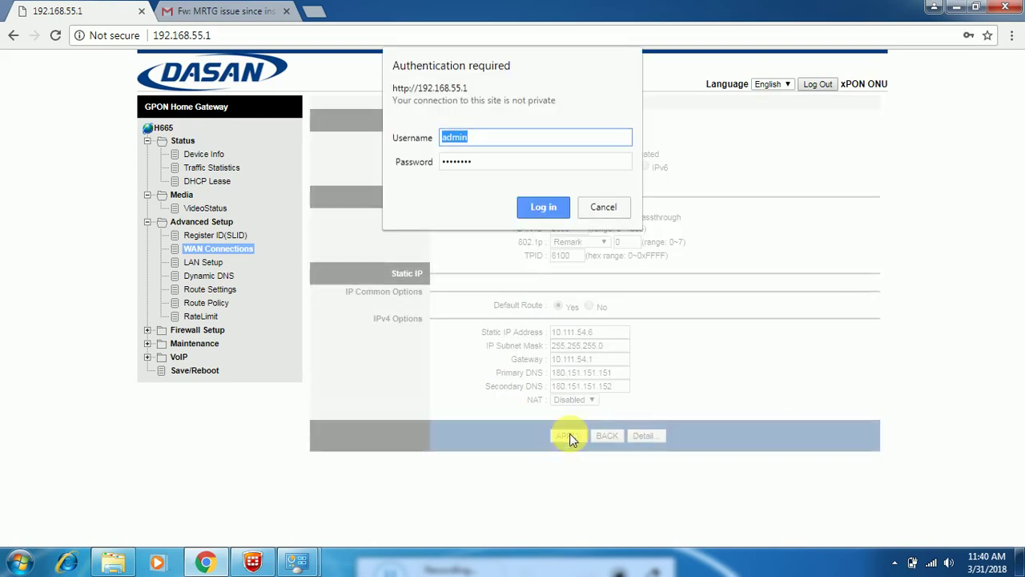
{"action": "left_click", "coordinate": [543, 209]}
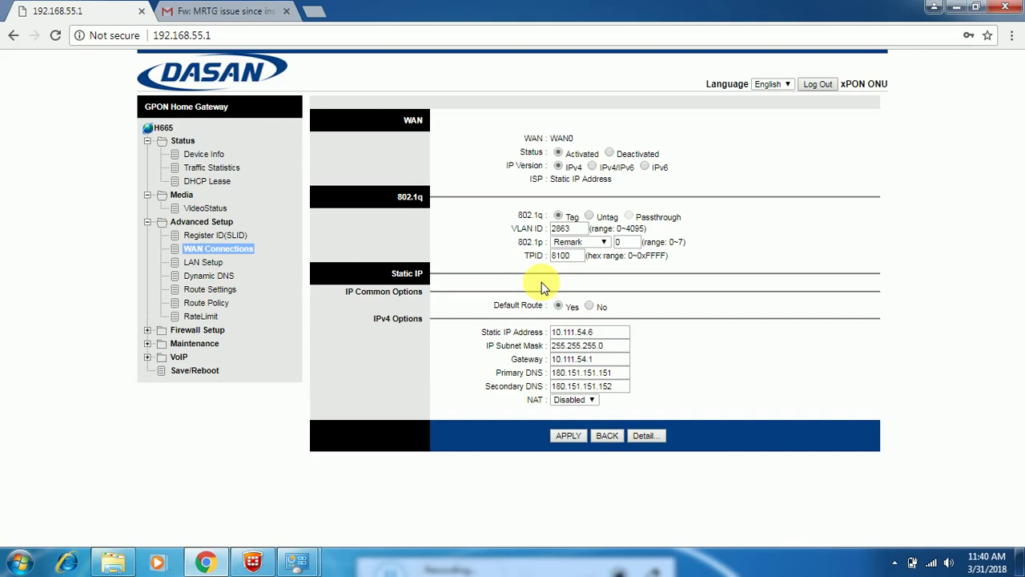
Step: In LAN Setup, set local IP 125.63.107.121 with subnet mask 255.255.255.248
{"action": "left_click", "coordinate": [195, 264]}
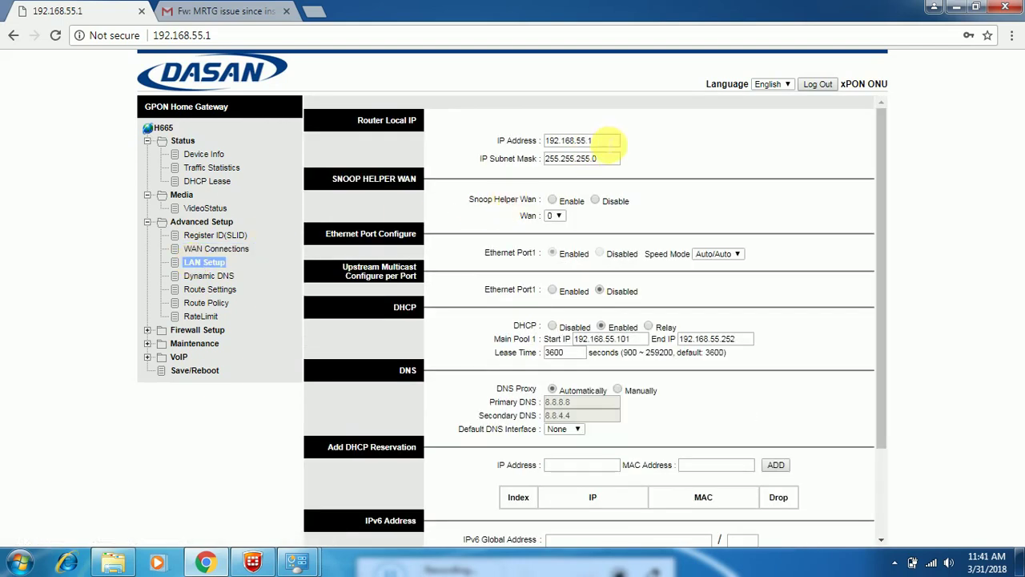
{"action": "left_click", "coordinate": [606, 142]}
{"action": "key", "text": "BackSpace"}
{"action": "key", "text": "BackSpace"}
{"action": "key", "text": "BackSpace"}
{"action": "key", "text": "BackSpace"}
{"action": "key", "text": "BackSpace"}
{"action": "key", "text": "BackSpace"}
{"action": "key", "text": "BackSpace"}
{"action": "key", "text": "BackSpace"}
{"action": "key", "text": "BackSpace"}
{"action": "key", "text": "BackSpace"}
{"action": "key", "text": "BackSpace"}
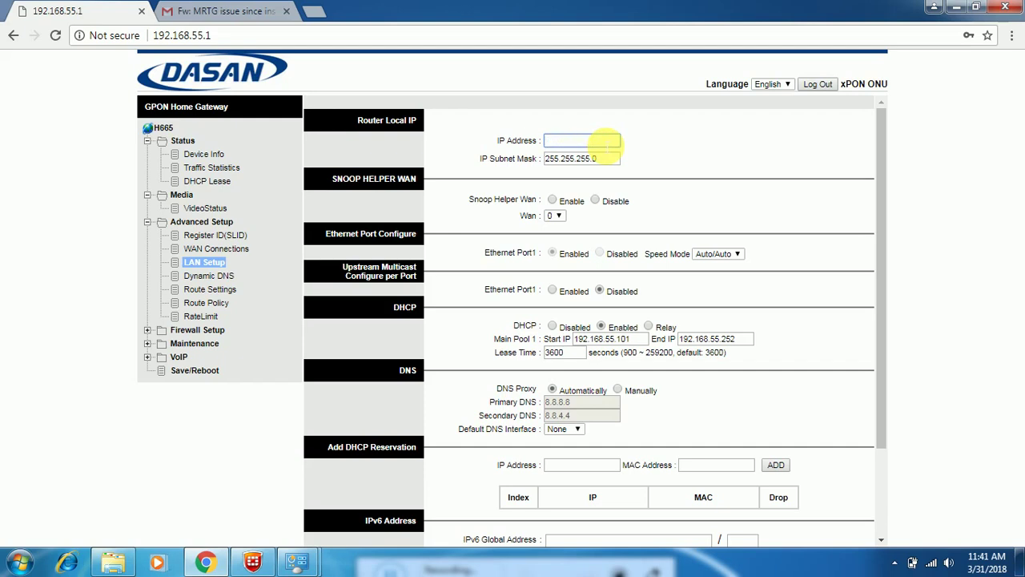
{"action": "type", "text": "125.6"}
{"action": "type", "text": "3.107.121"}
{"action": "left_click", "coordinate": [609, 160]}
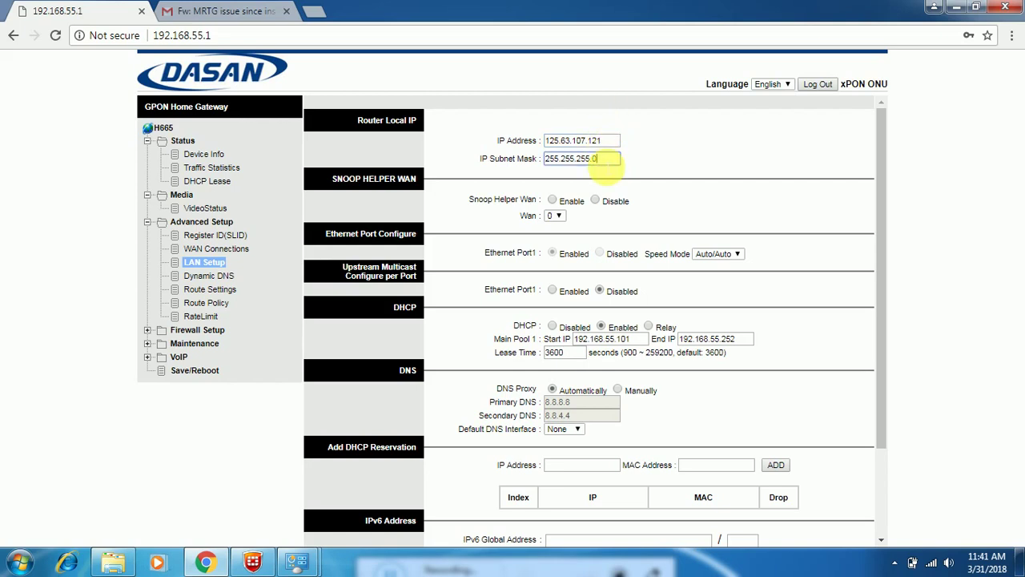
{"action": "key", "text": "BackSpace"}
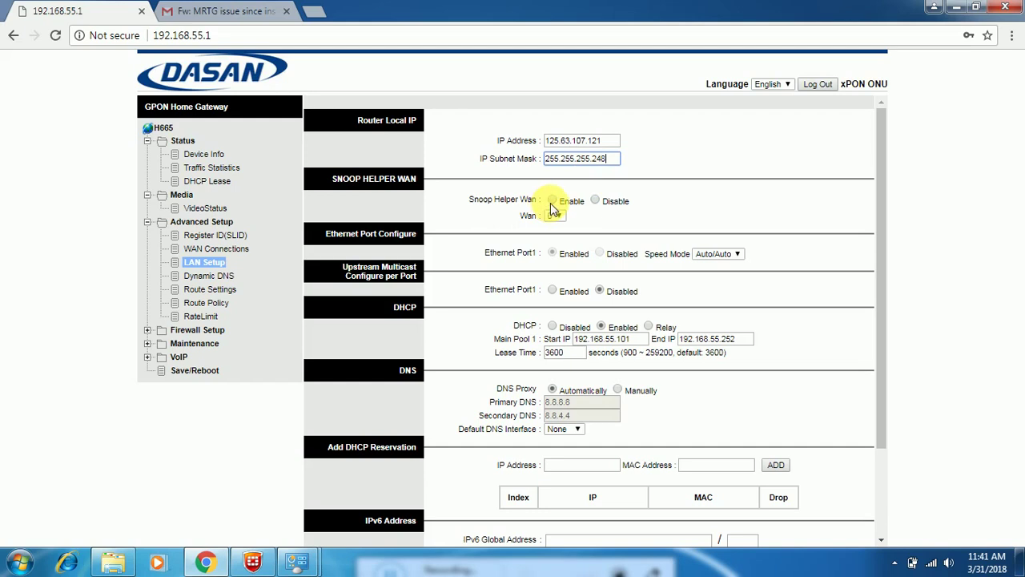
Step: Disable Snoop Helper, the DHCP server and the DHCPv6 server, then apply
{"action": "left_click", "coordinate": [596, 207]}
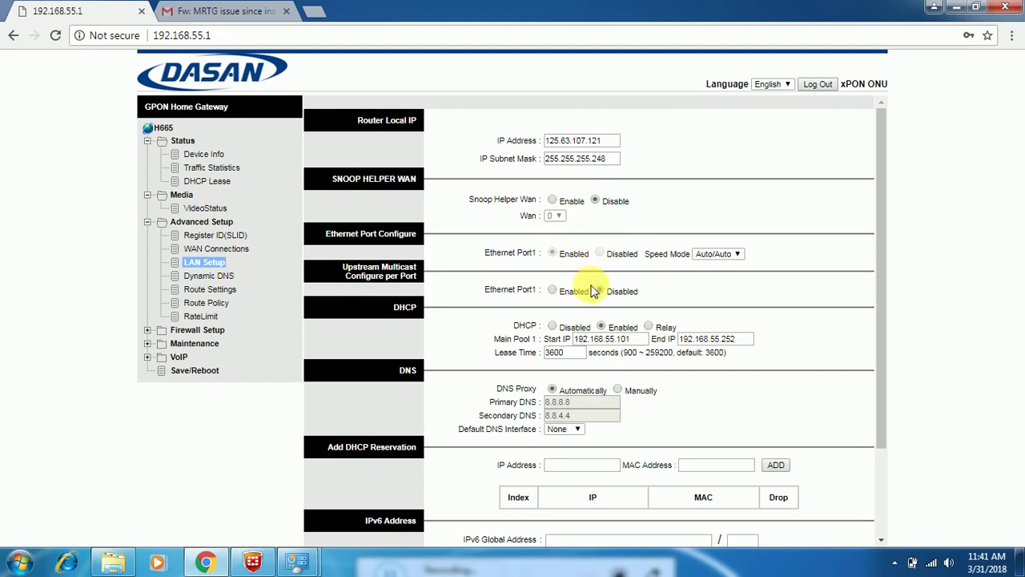
{"action": "left_click", "coordinate": [552, 328]}
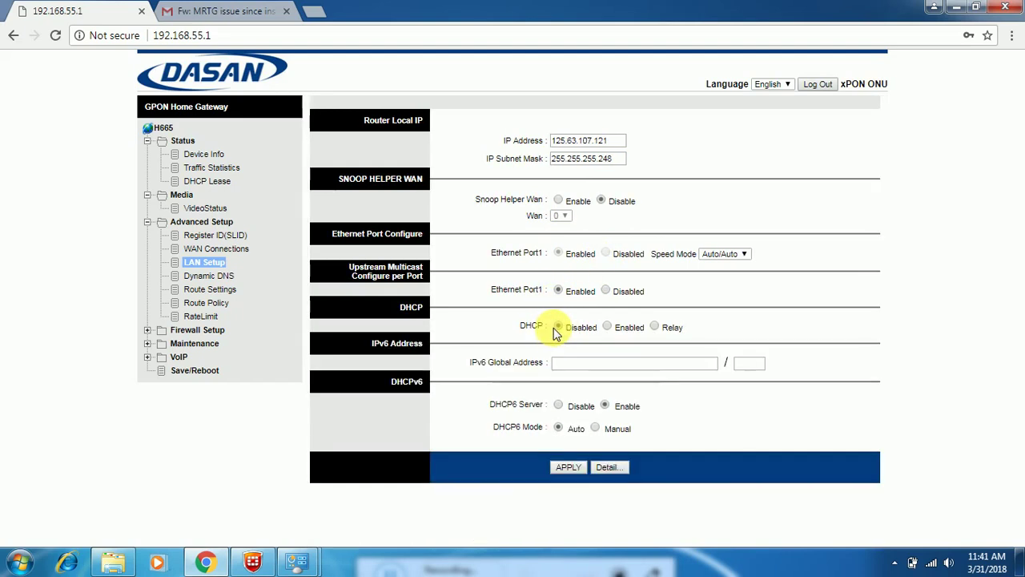
{"action": "left_click", "coordinate": [558, 406]}
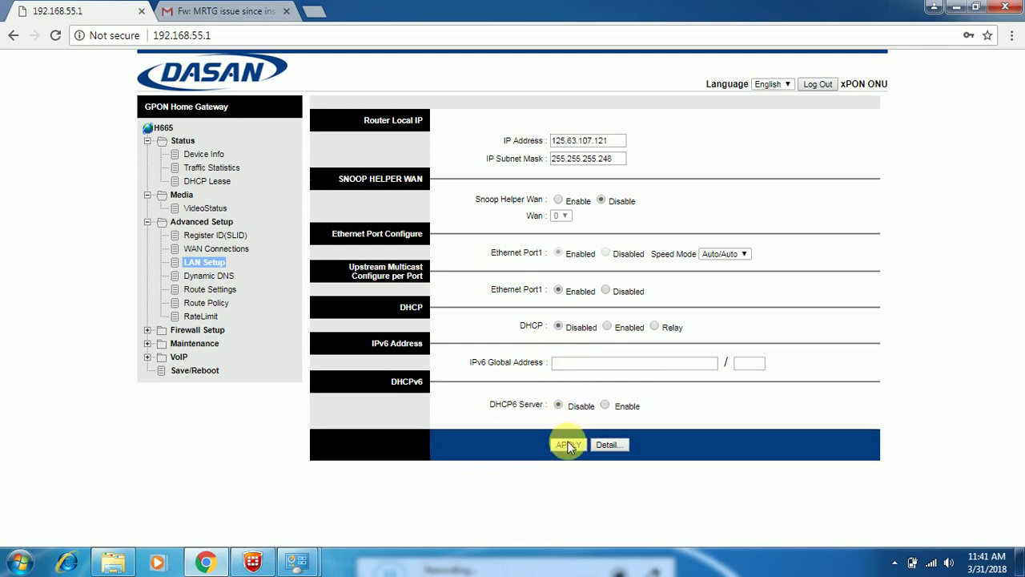
{"action": "left_click", "coordinate": [565, 444]}
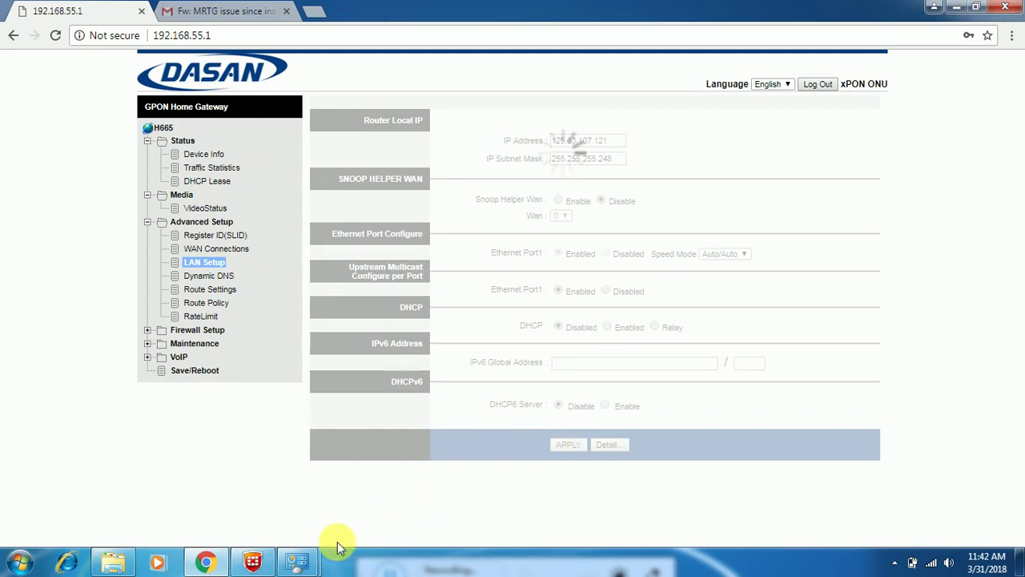
Step: Open the IPv4 properties of Local Area Connection in Network Connections
{"action": "mouse_move", "coordinate": [299, 558]}
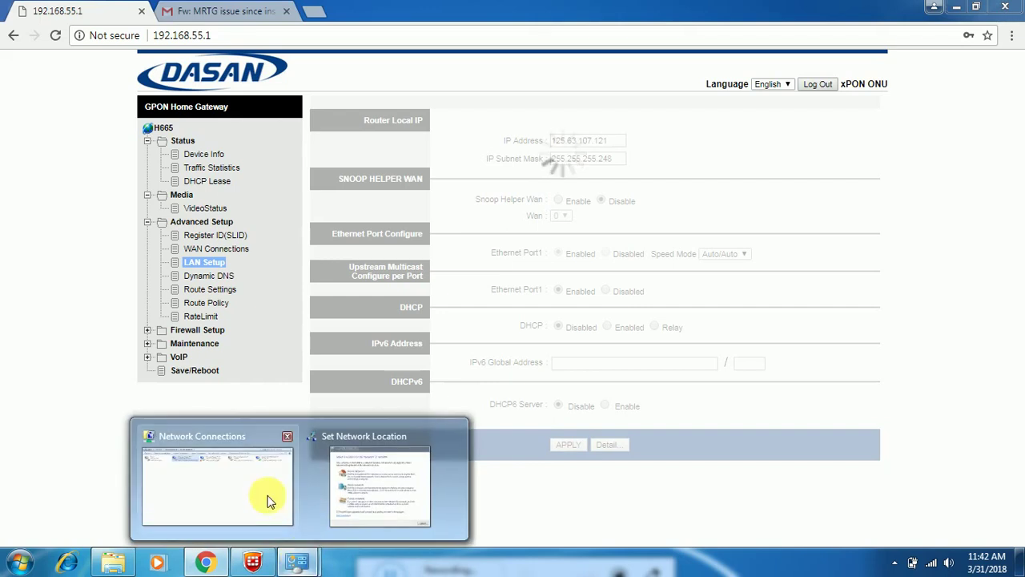
{"action": "left_click", "coordinate": [265, 497]}
{"action": "right_click", "coordinate": [248, 95]}
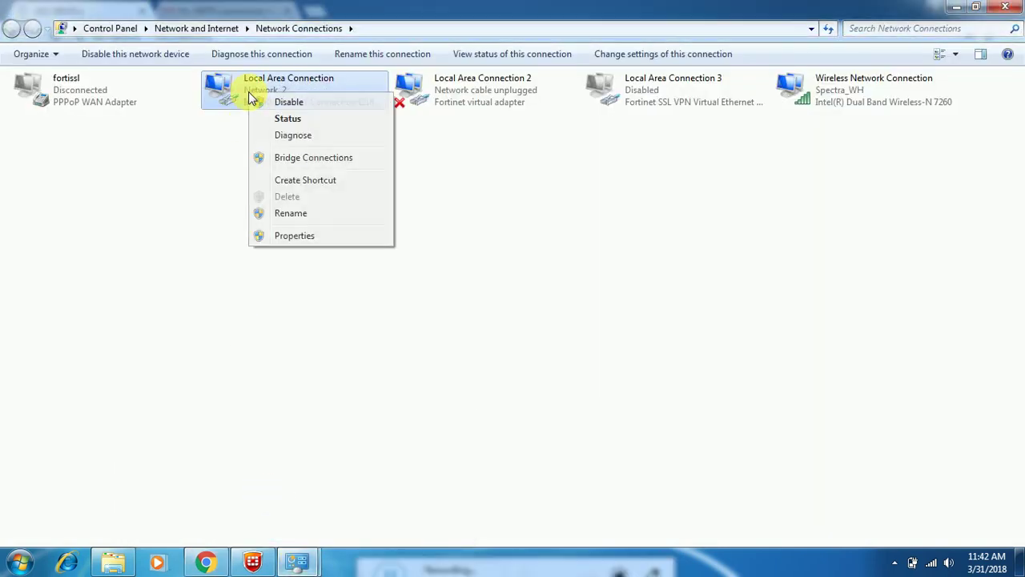
{"action": "left_click", "coordinate": [300, 237]}
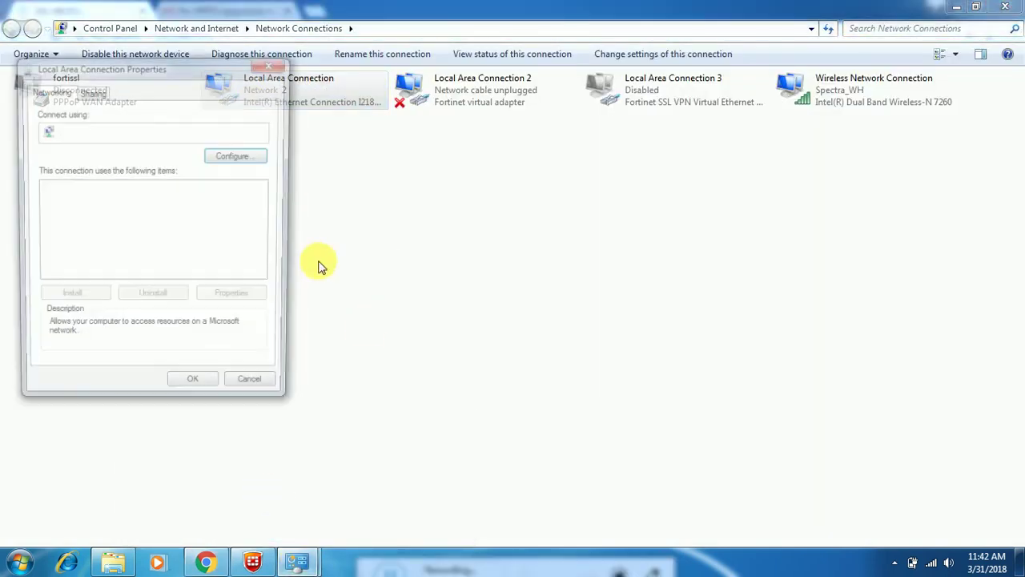
{"action": "left_click", "coordinate": [160, 251]}
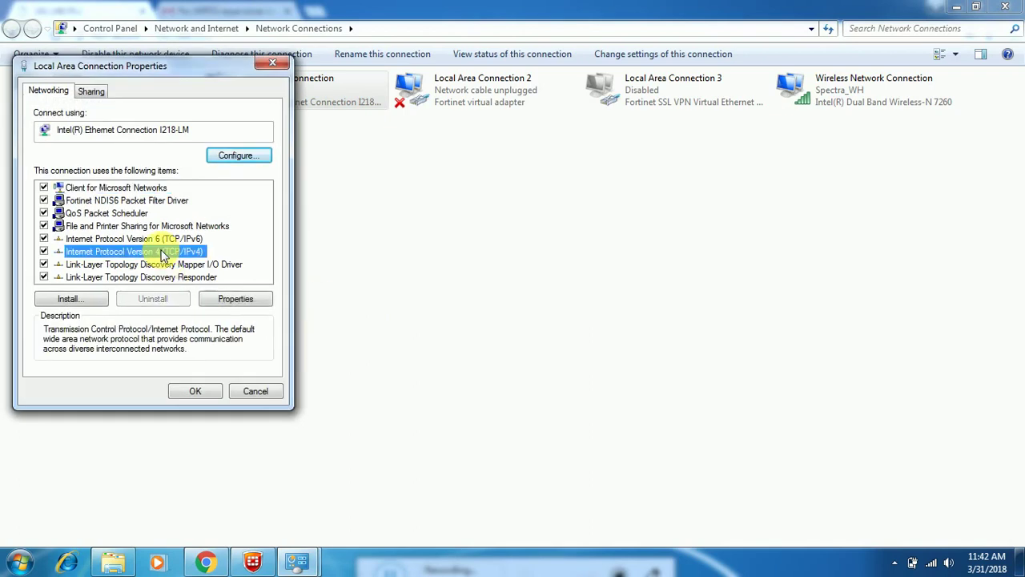
{"action": "left_click", "coordinate": [236, 298]}
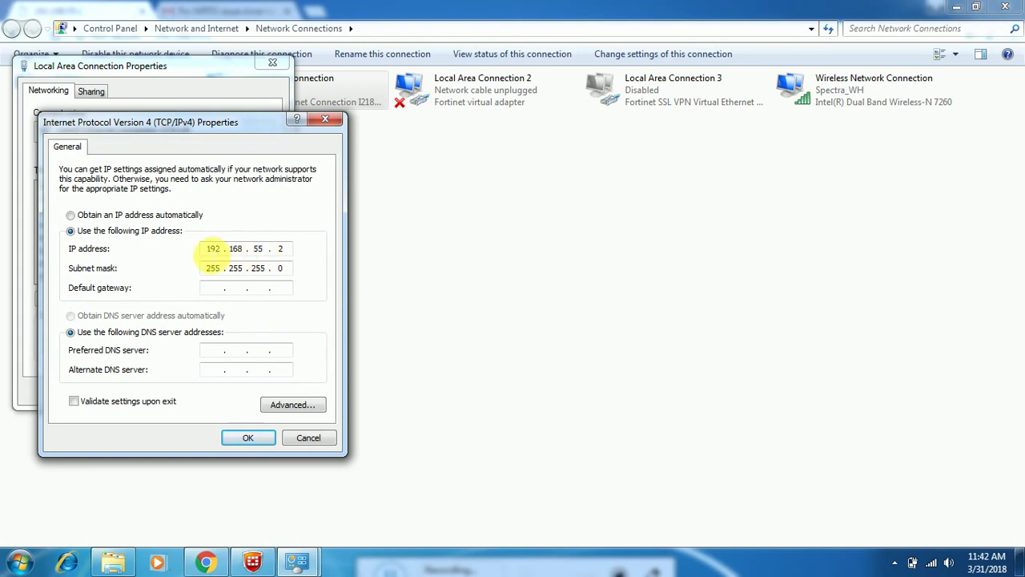
Step: Set static IP 125.63.107.122 with default mask 255.0.0.0 and confirm
{"action": "left_click", "coordinate": [80, 215]}
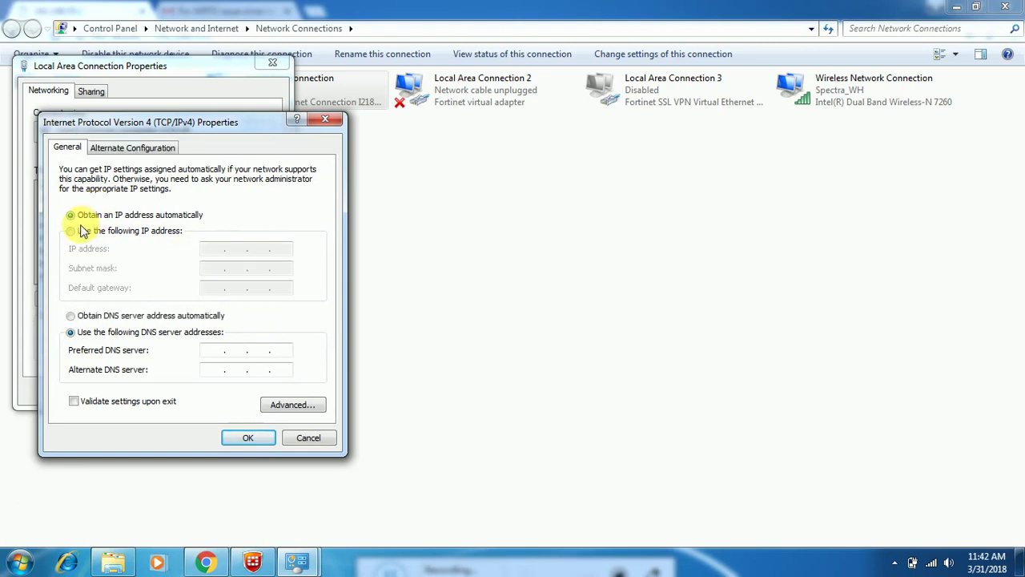
{"action": "left_click", "coordinate": [80, 231]}
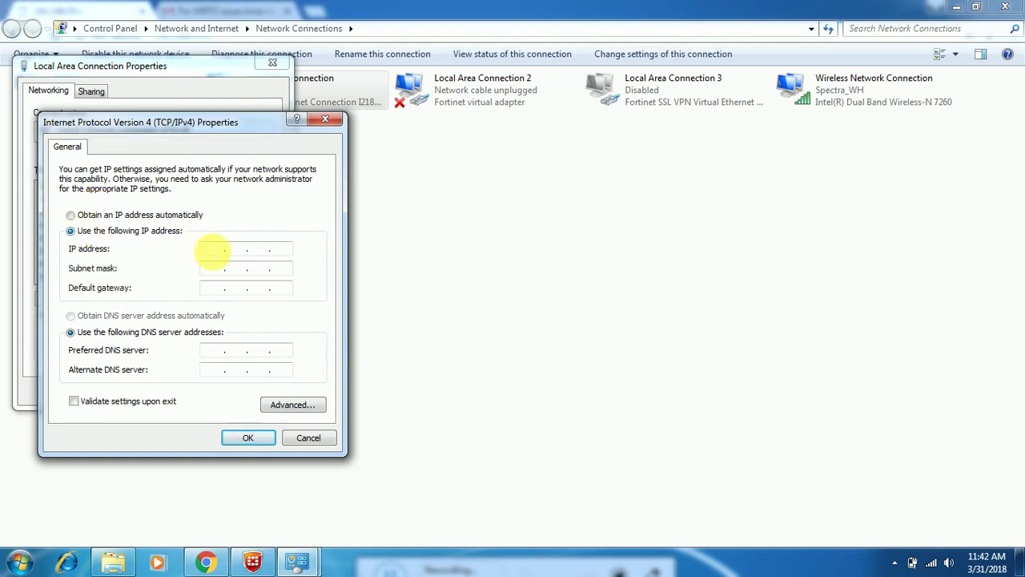
{"action": "left_click", "coordinate": [213, 248]}
{"action": "type", "text": "125.6.."}
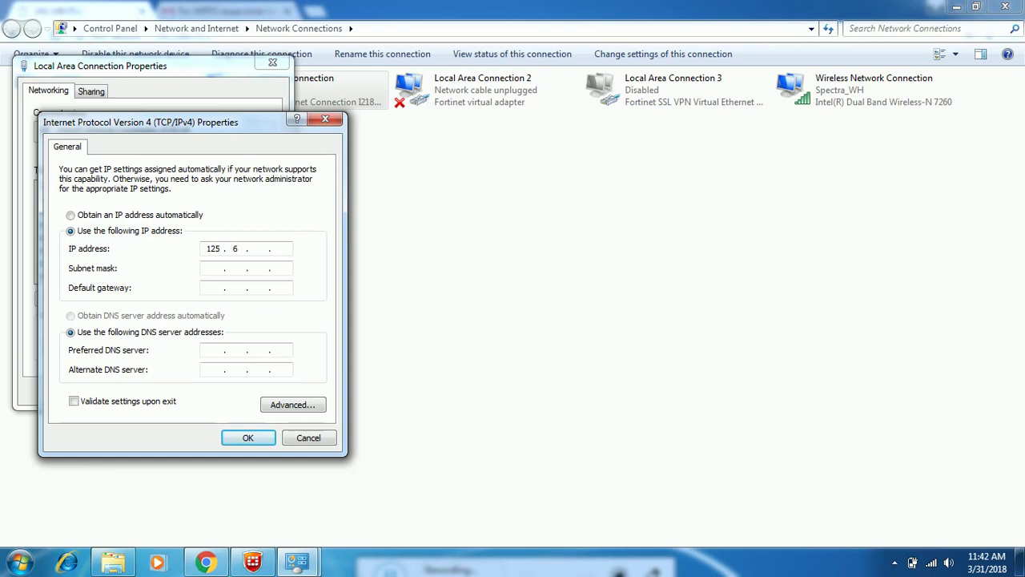
{"action": "type", "text": "63 . 107 . 122"}
{"action": "left_click", "coordinate": [217, 269]}
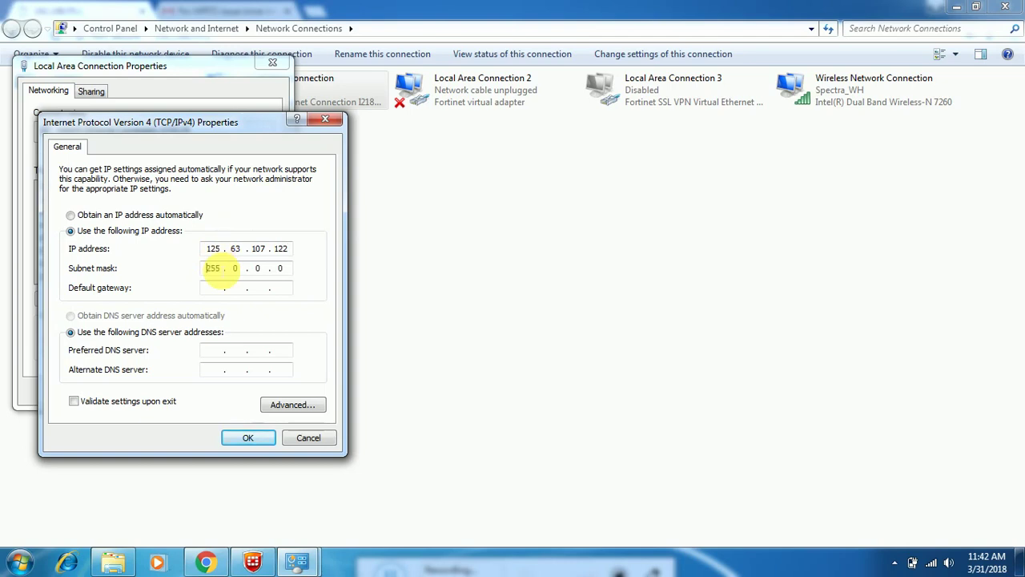
{"action": "left_click", "coordinate": [243, 437]}
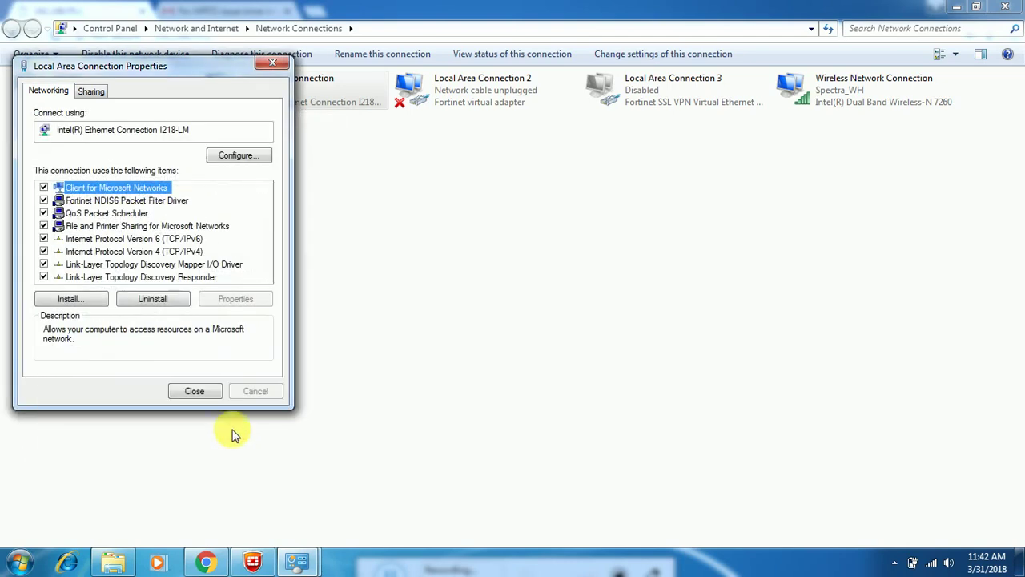
{"action": "left_click", "coordinate": [194, 391]}
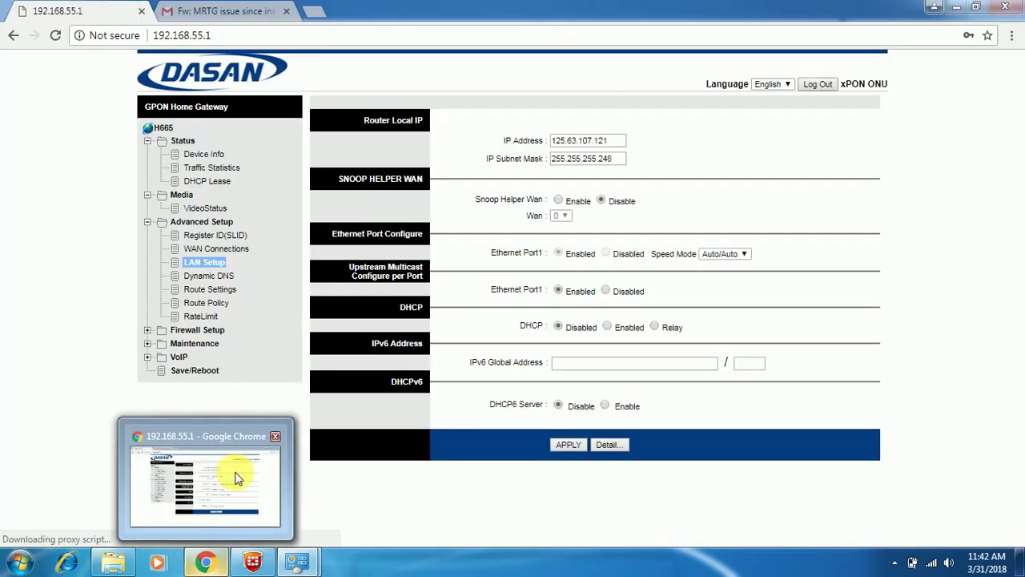
{"action": "left_click", "coordinate": [236, 477]}
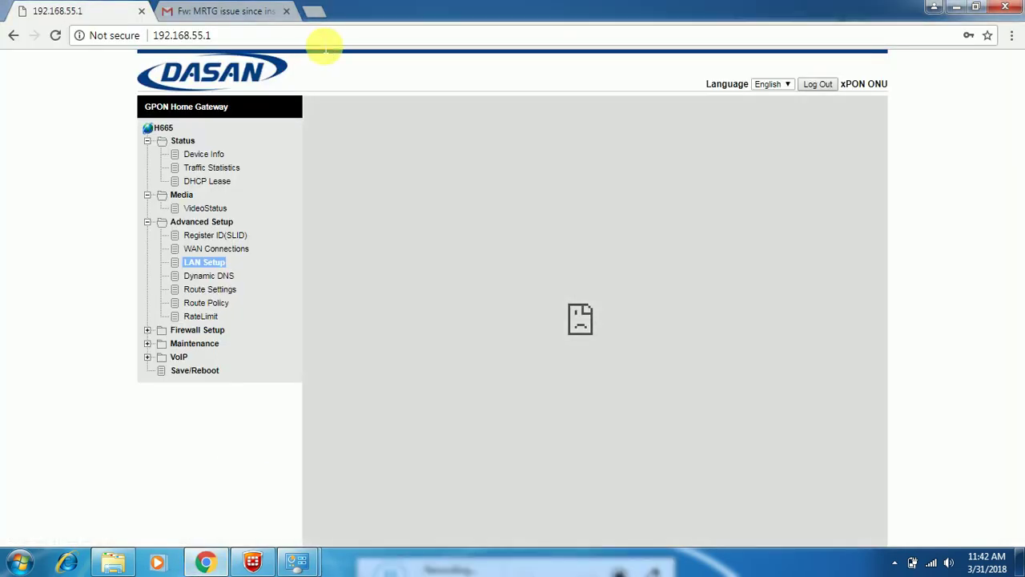
{"action": "left_click", "coordinate": [324, 40]}
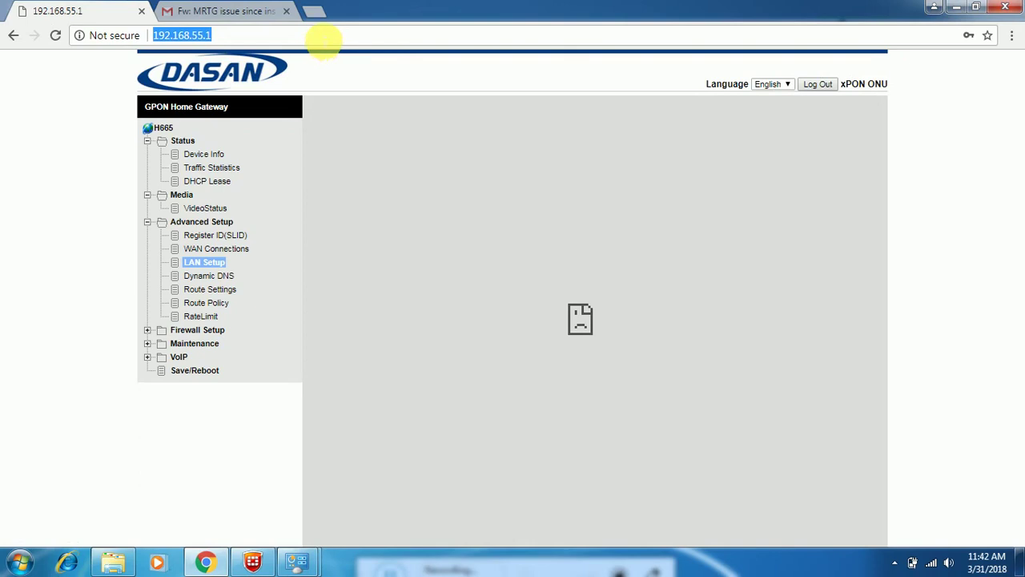
{"action": "type", "text": "1"}
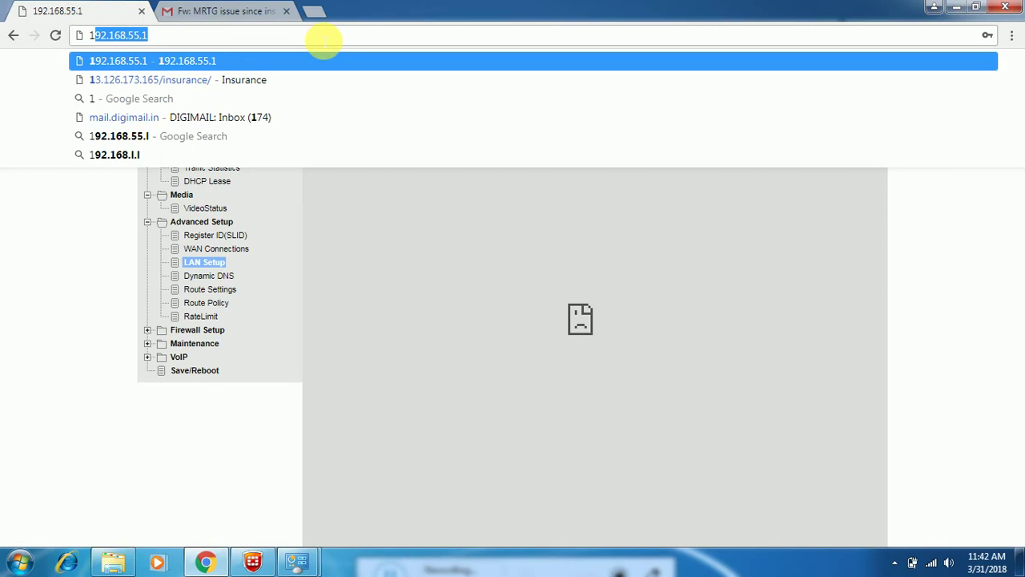
{"action": "type", "text": "24"}
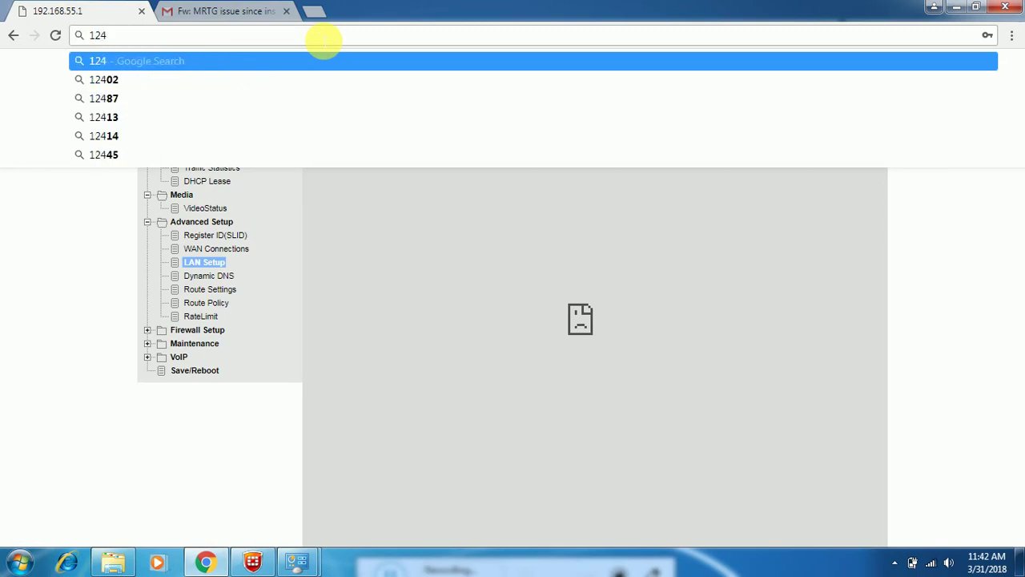
{"action": "key", "text": "BackSpace"}
{"action": "type", "text": "5."}
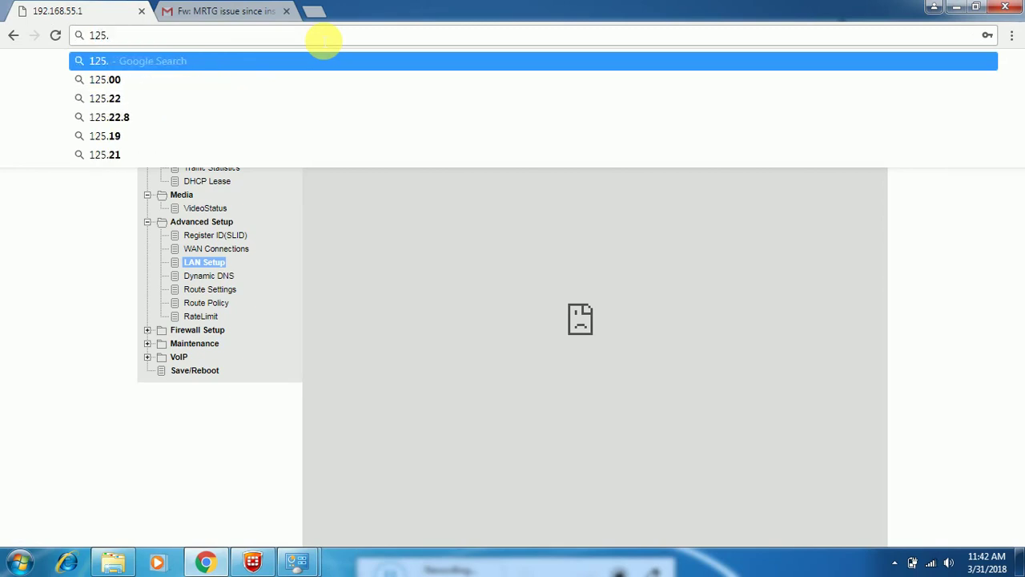
{"action": "type", "text": "65"}
{"action": "key", "text": "BackSpace"}
{"action": "type", "text": "3"}
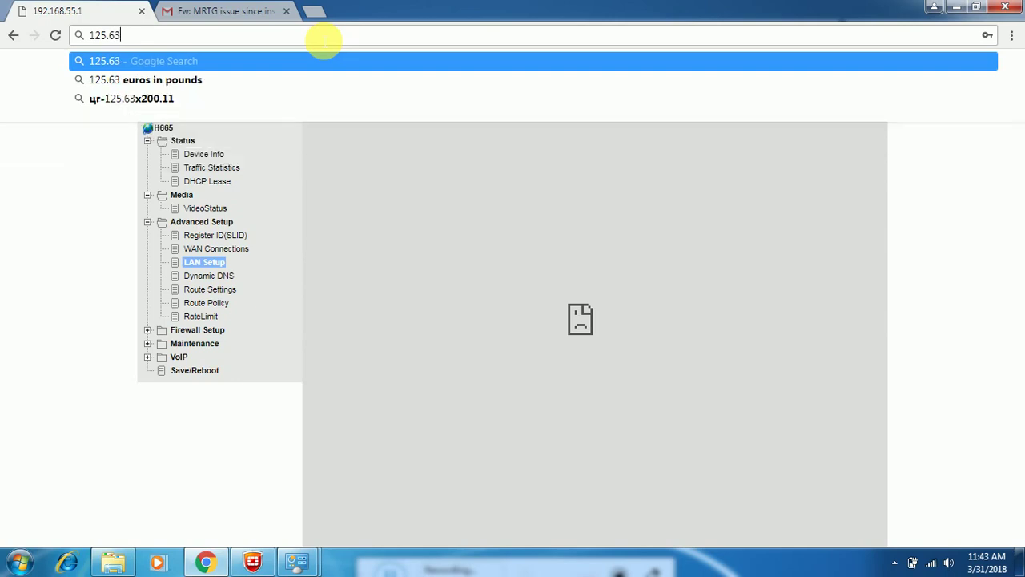
{"action": "type", "text": "."}
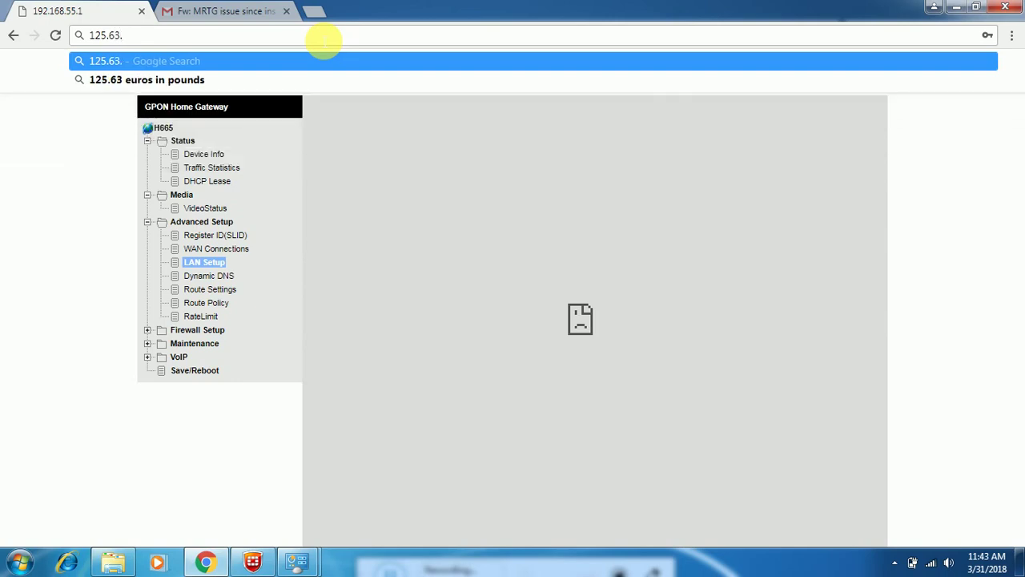
{"action": "type", "text": "10"}
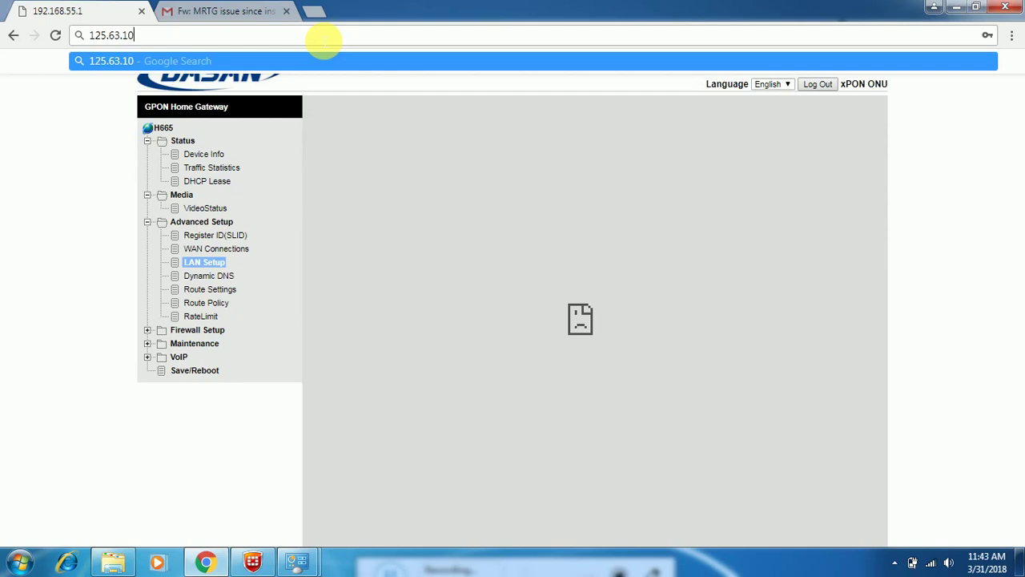
{"action": "type", "text": "7.121"}
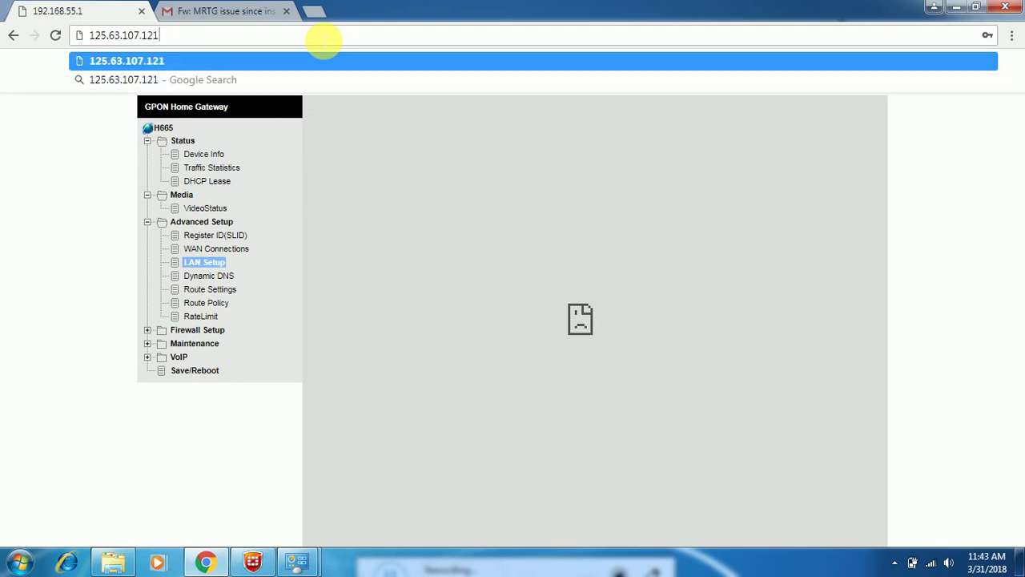
{"action": "key", "text": "Return"}
Step: Sign in to the gateway as admin with its password and decline Chrome's save-password offer
{"action": "type", "text": "a"}
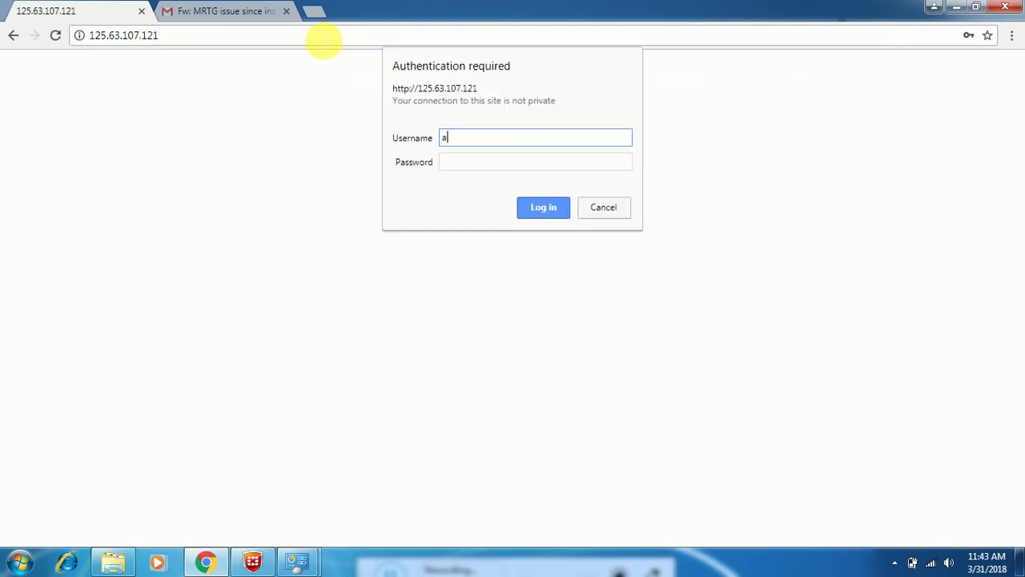
{"action": "type", "text": "dmin"}
{"action": "key", "text": "Tab"}
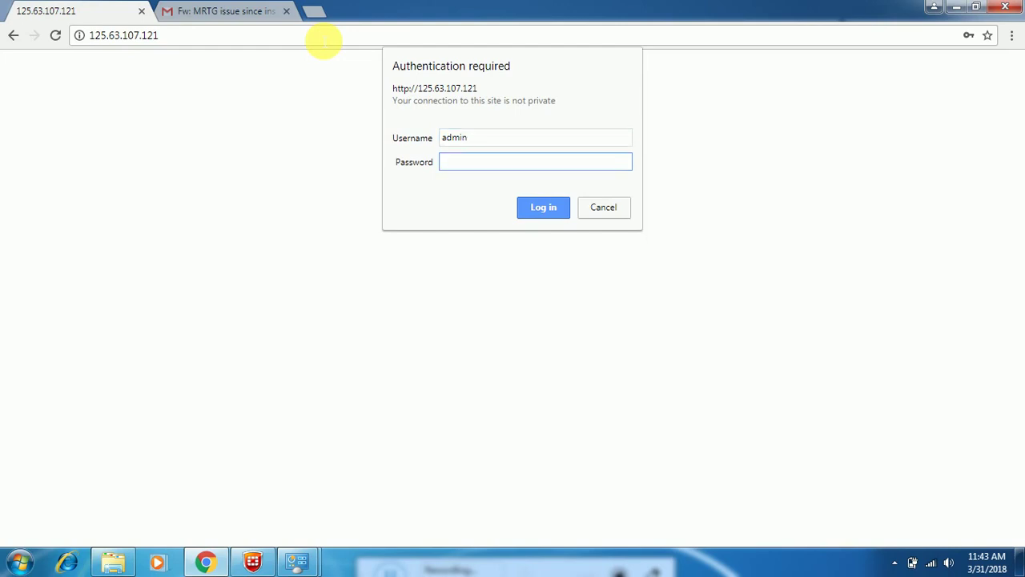
{"action": "type", "text": "****"}
{"action": "key", "text": "BackSpace"}
{"action": "key", "text": "BackSpace"}
{"action": "key", "text": "BackSpace"}
{"action": "type", "text": "******"}
{"action": "key", "text": "Return"}
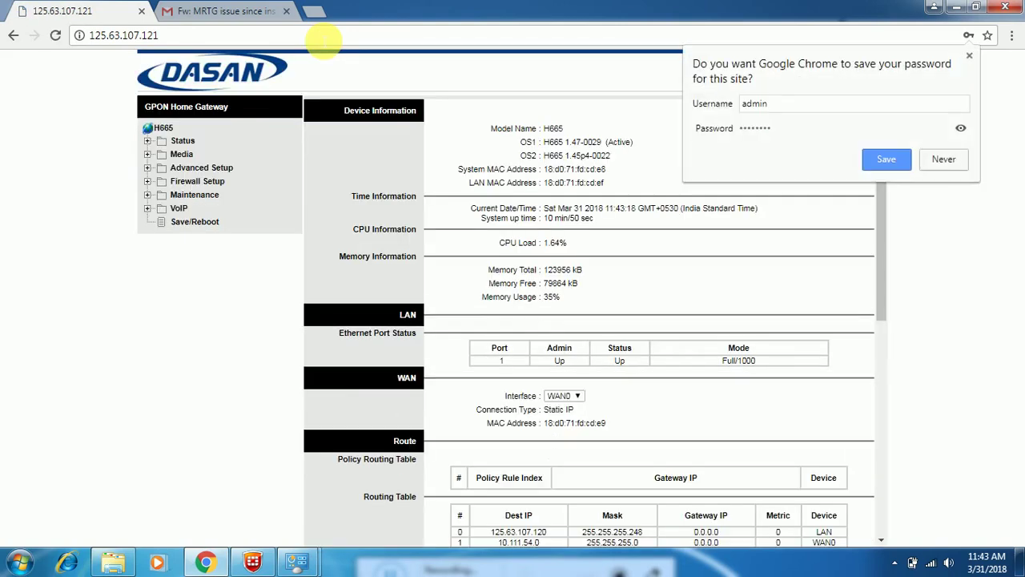
{"action": "left_click", "coordinate": [636, 103]}
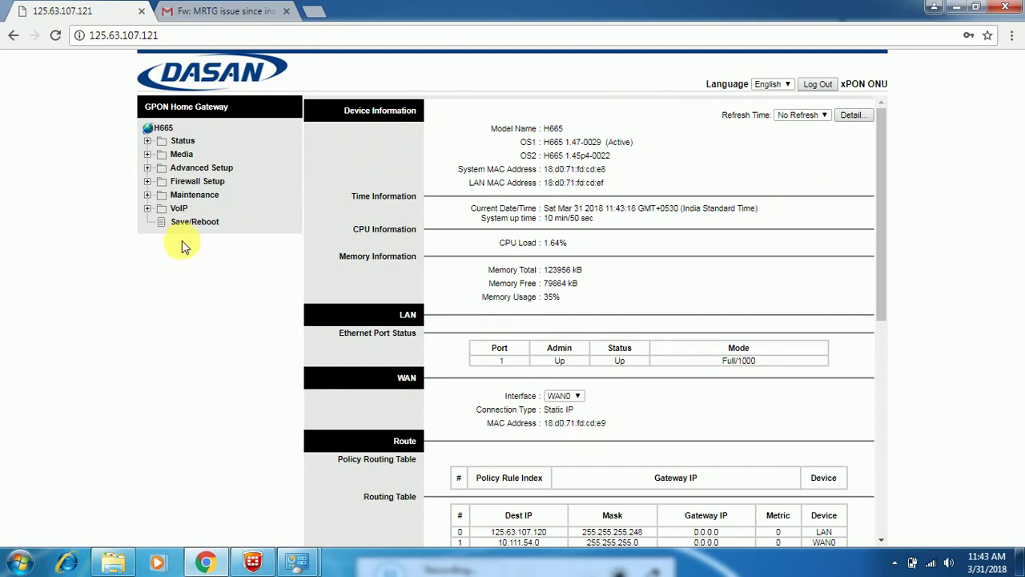
Step: Expand Maintenance and then Utilities in the left tree to reveal SNMP and ACL
{"action": "left_click", "coordinate": [172, 194]}
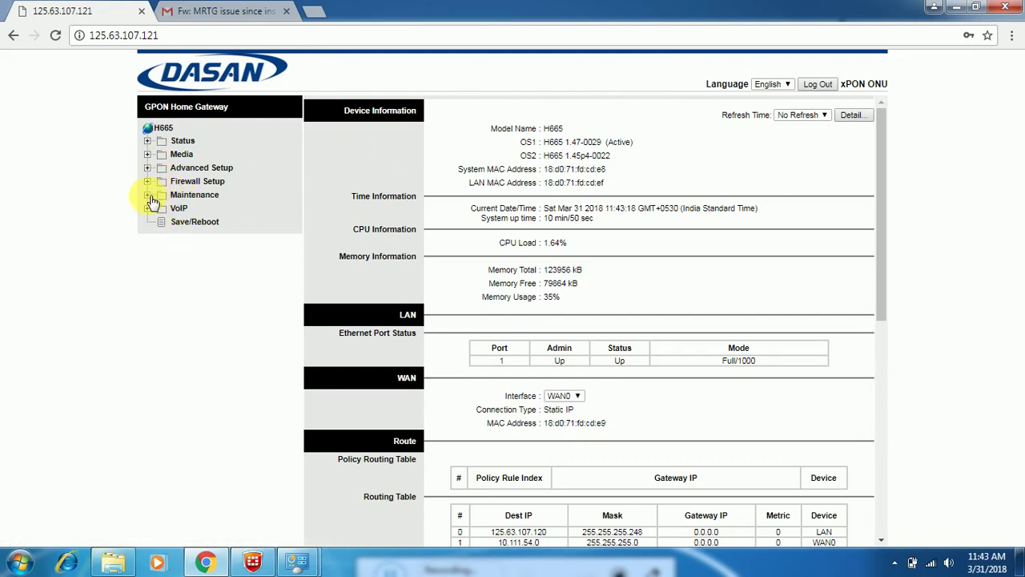
{"action": "left_click", "coordinate": [227, 305]}
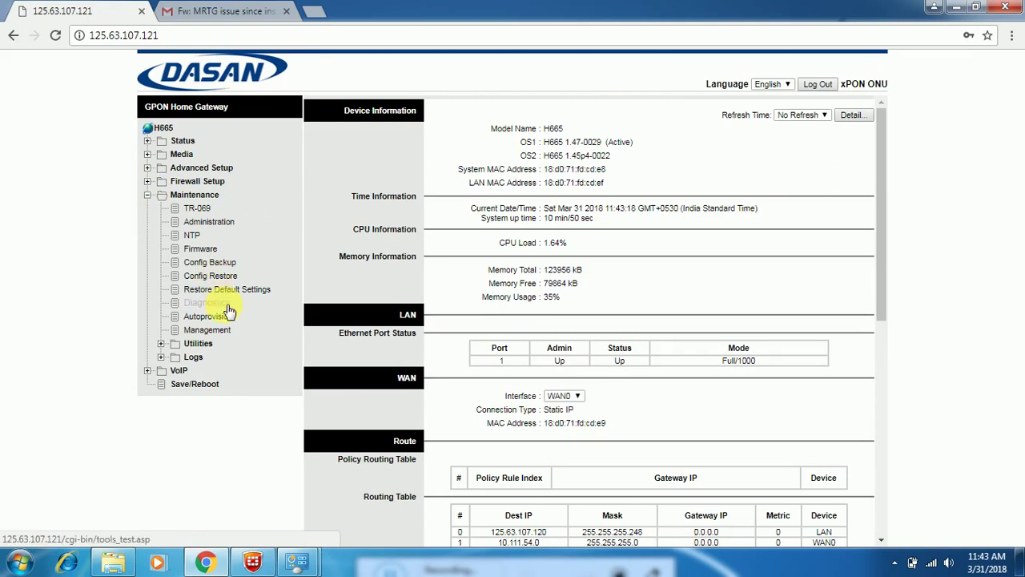
{"action": "left_click", "coordinate": [199, 344]}
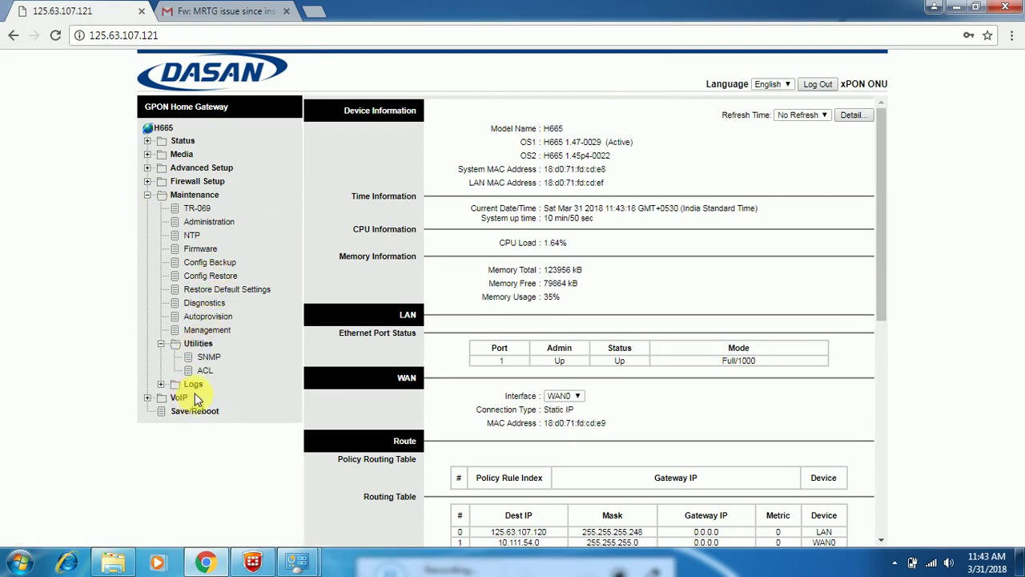
{"action": "left_click", "coordinate": [202, 362]}
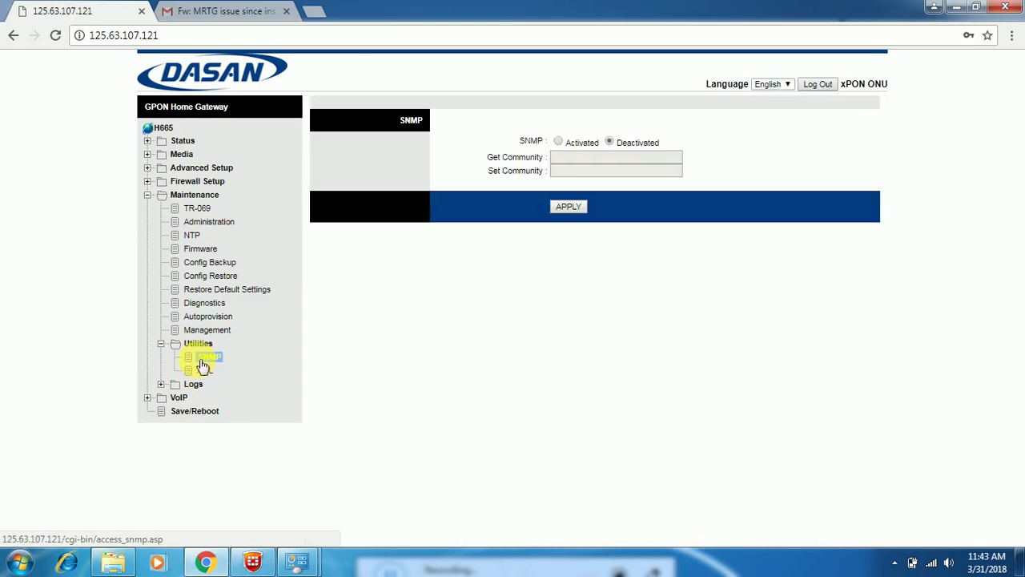
{"action": "left_click", "coordinate": [559, 143]}
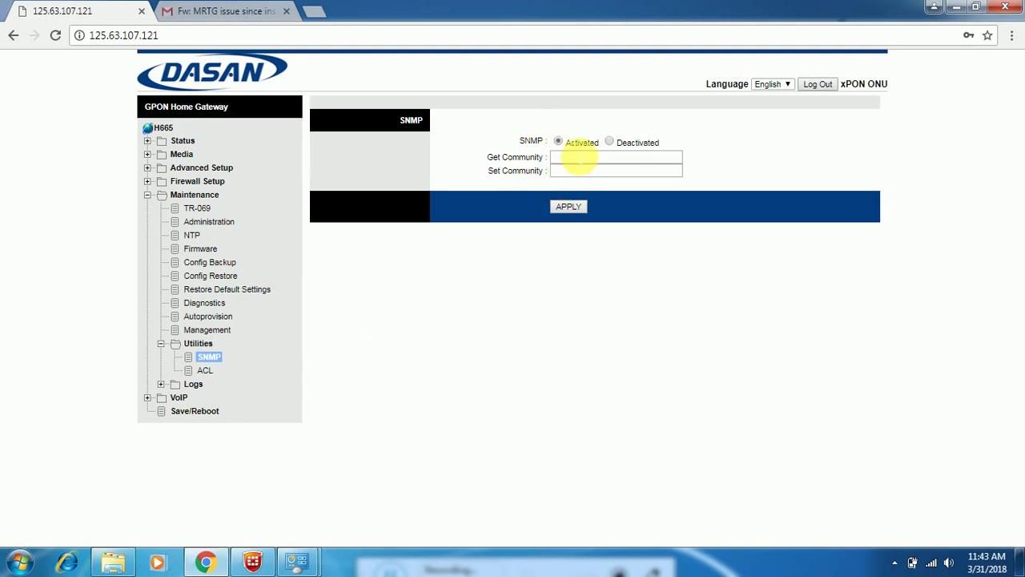
{"action": "left_click", "coordinate": [578, 158]}
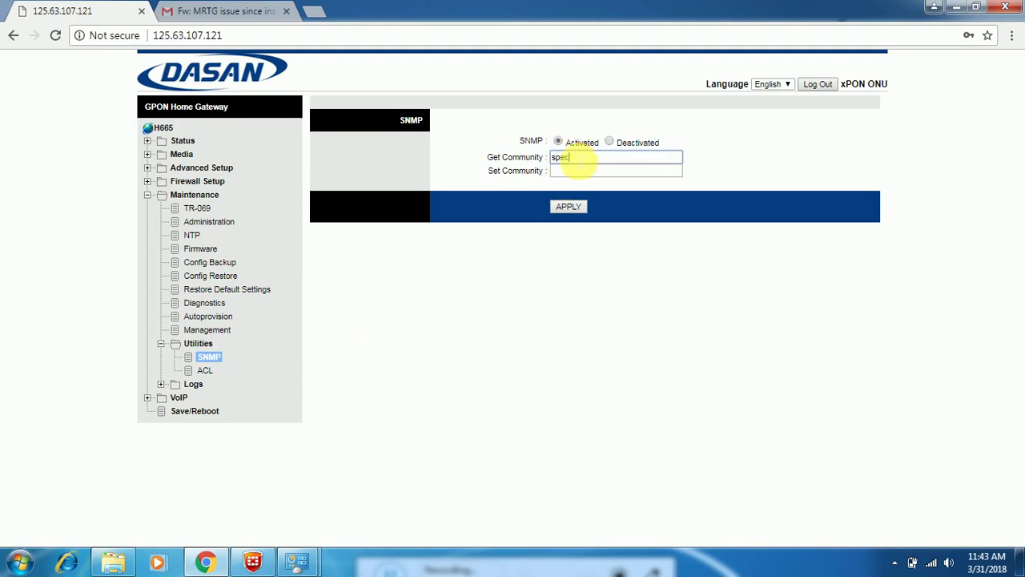
{"action": "left_click", "coordinate": [574, 175]}
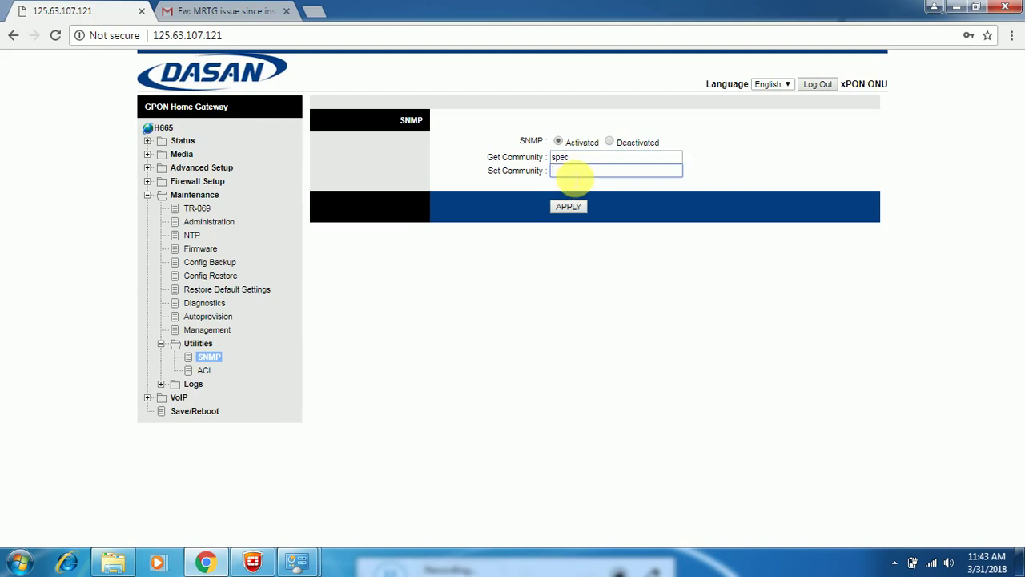
{"action": "left_click", "coordinate": [565, 206]}
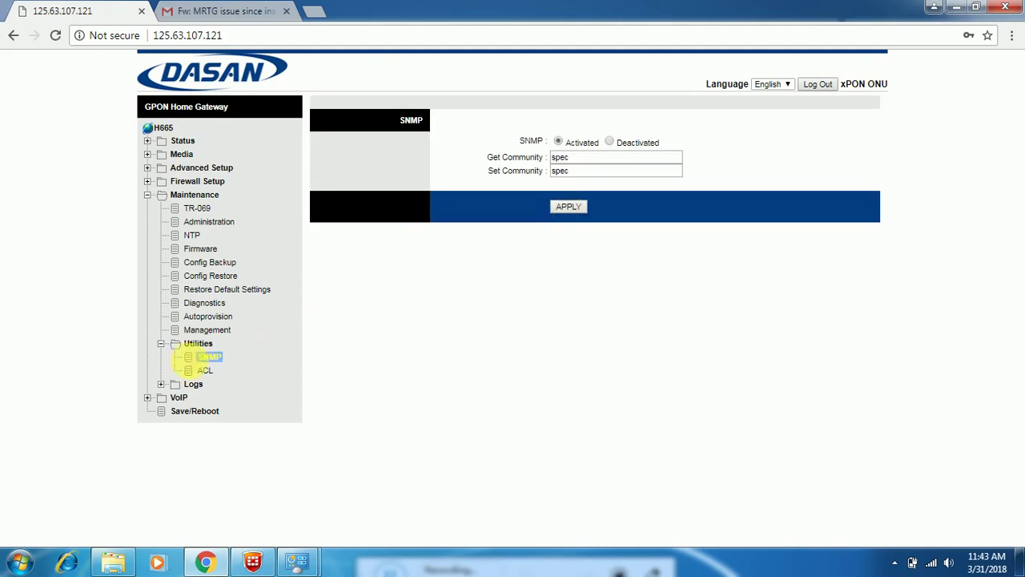
Step: On the ACL page, allow Web and SNMP Access for WAN0 and WAN1 and apply
{"action": "left_click", "coordinate": [193, 373]}
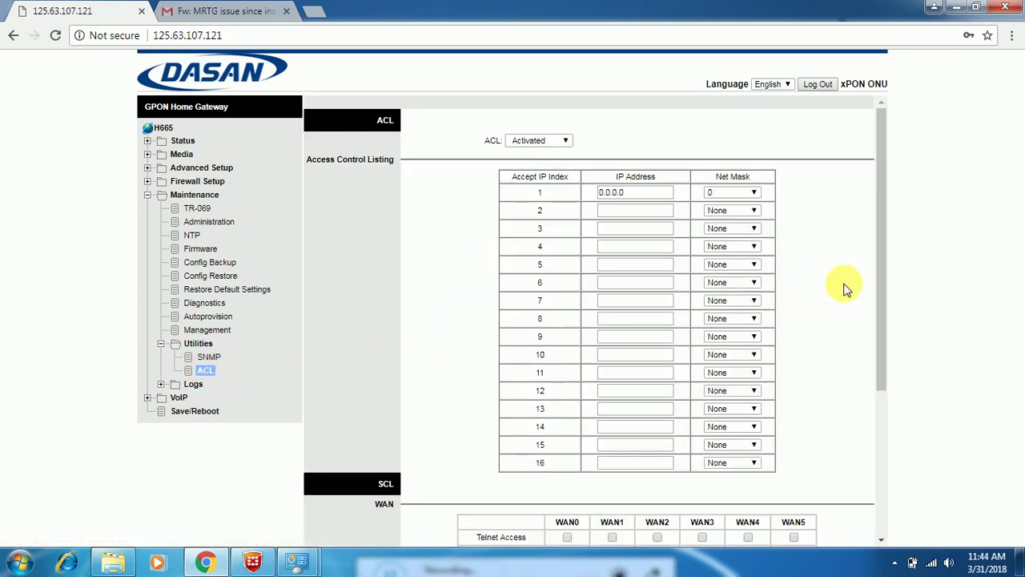
{"action": "left_click_drag", "start_coordinate": [879, 286], "coordinate": [878, 450]}
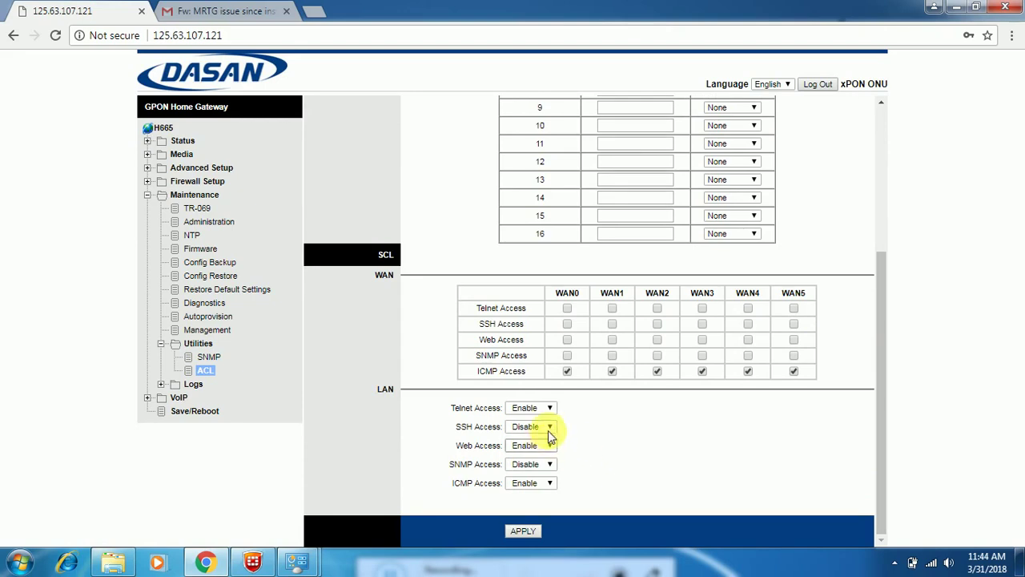
{"action": "left_click", "coordinate": [567, 341]}
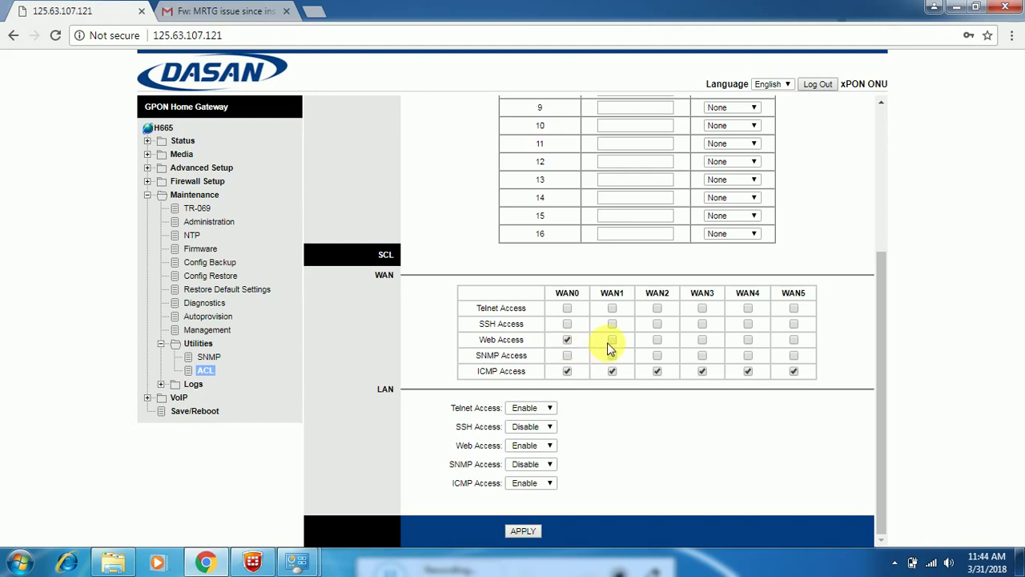
{"action": "left_click", "coordinate": [567, 355]}
{"action": "left_click", "coordinate": [612, 355]}
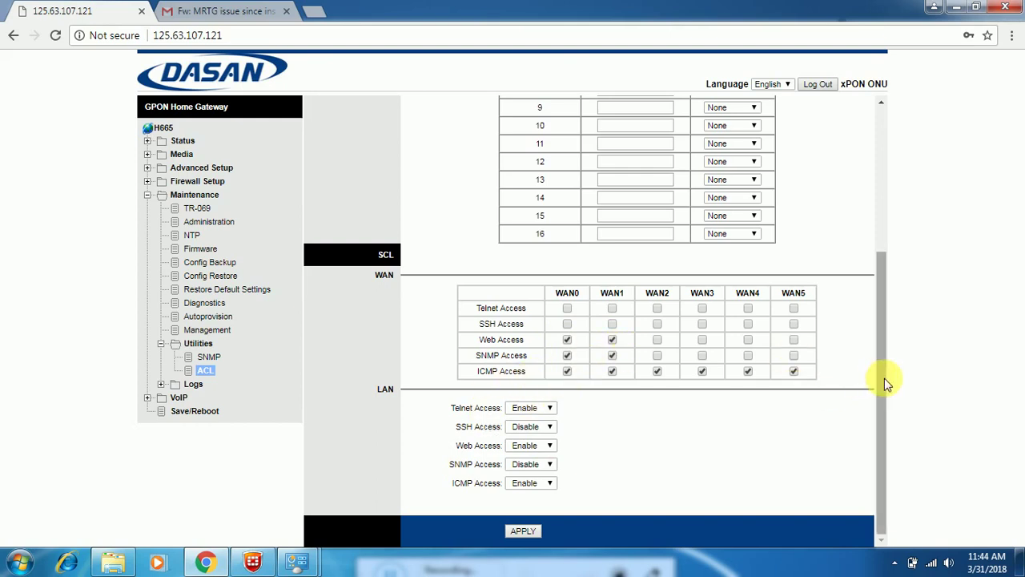
{"action": "left_click", "coordinate": [524, 534]}
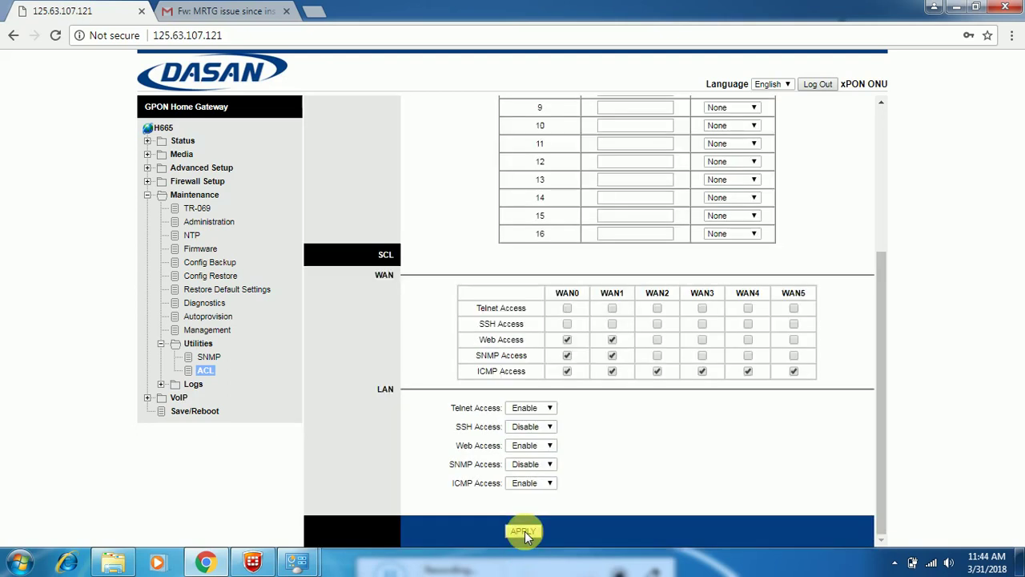
Step: Save all configuration from the Save/Reboot page without rebooting, confirming the alert
{"action": "left_click", "coordinate": [208, 413]}
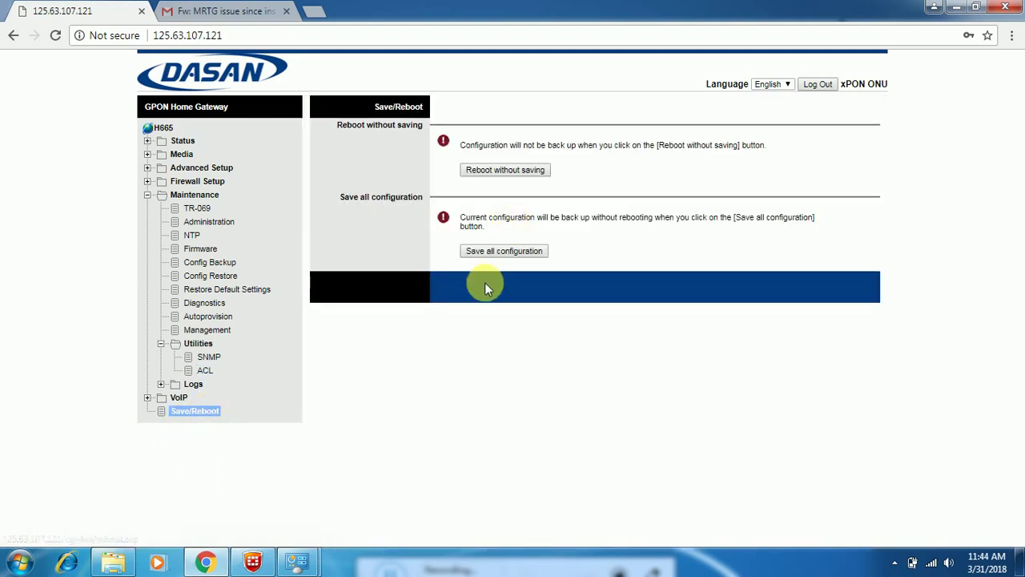
{"action": "left_click", "coordinate": [492, 251]}
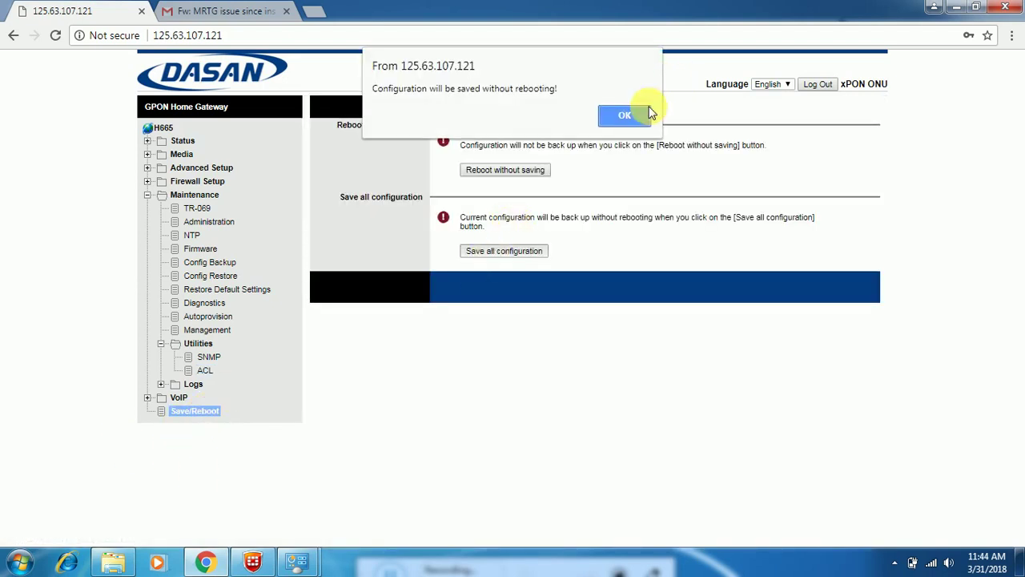
{"action": "left_click", "coordinate": [625, 116]}
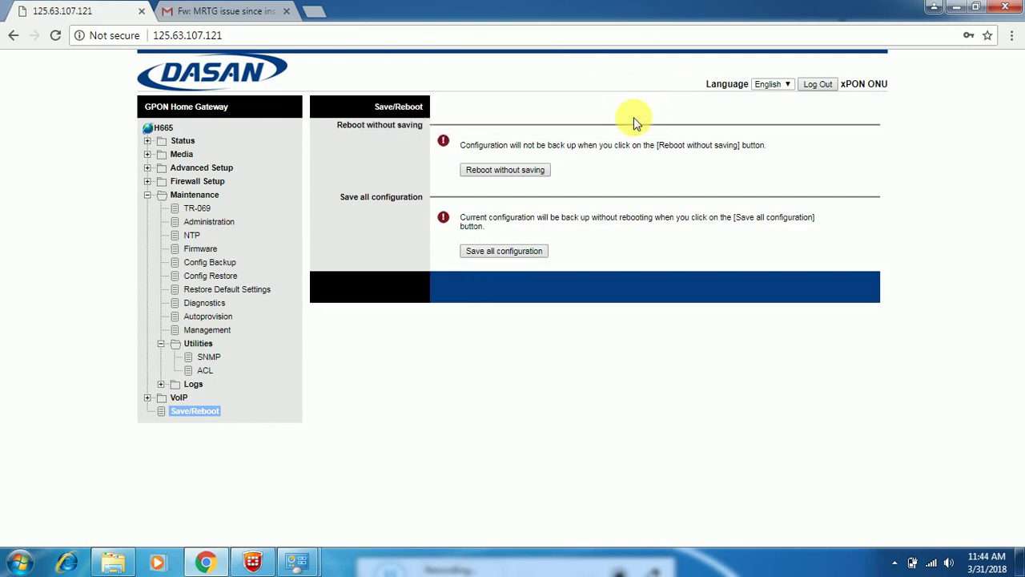